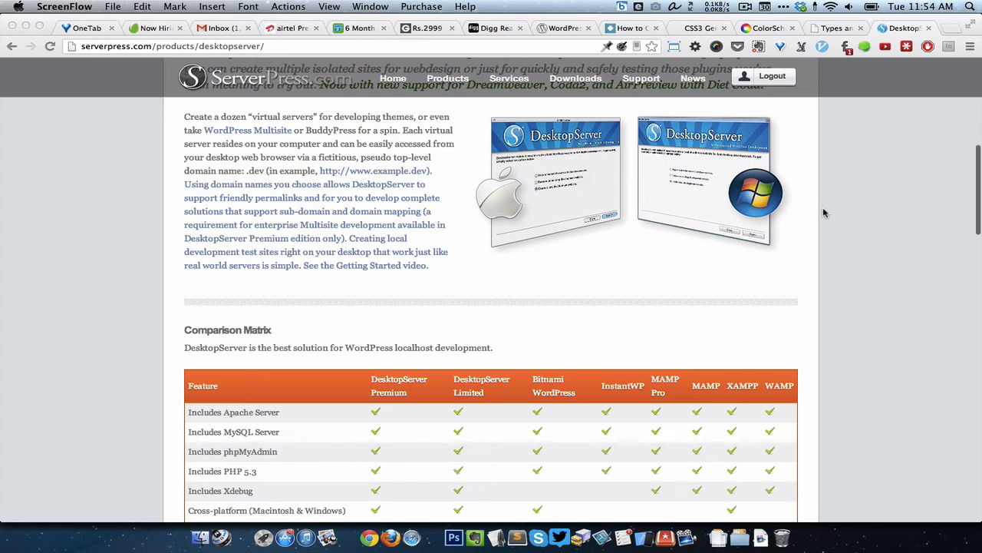
scroll(825, 213, "down", 2)
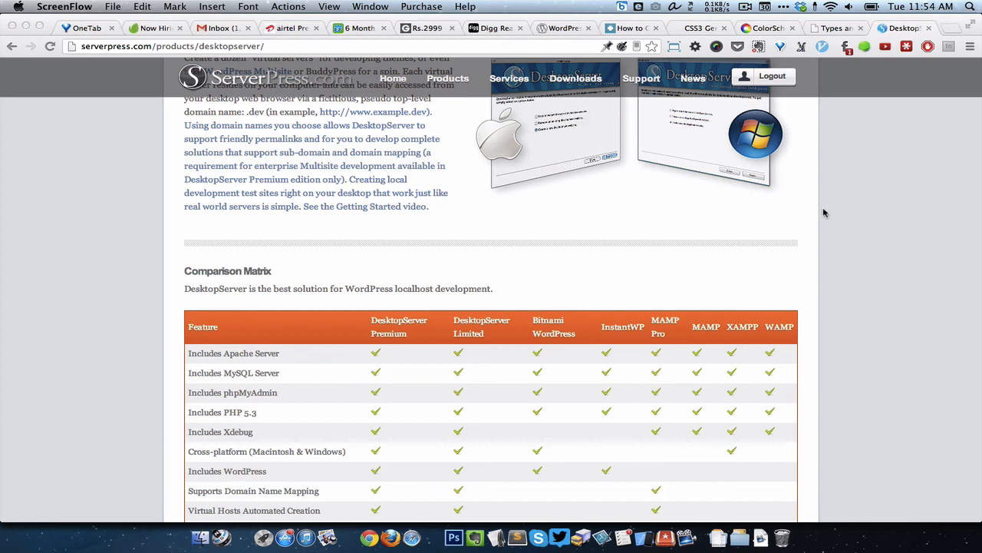
scroll(825, 212, "down", 2)
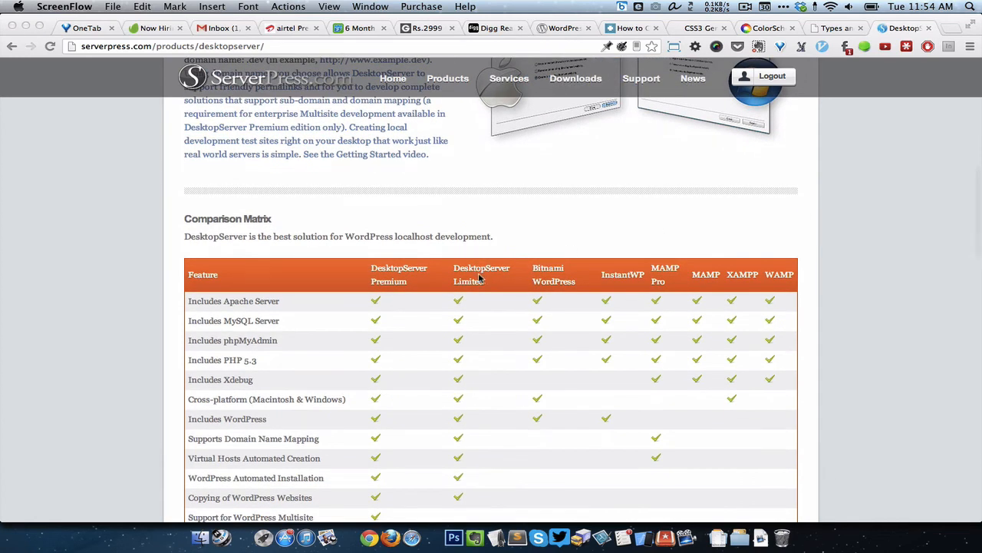
scroll(417, 285, "down", 1)
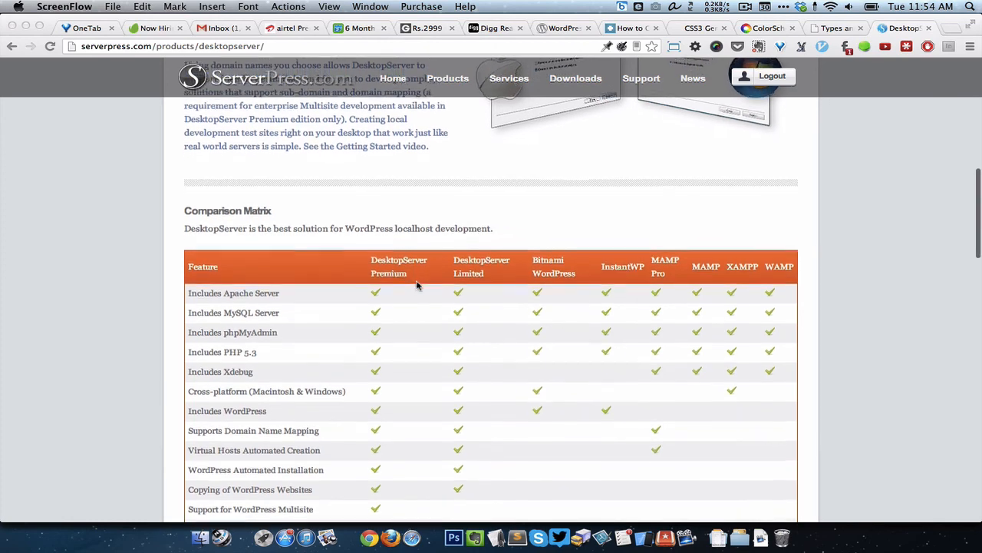
scroll(418, 286, "down", 2)
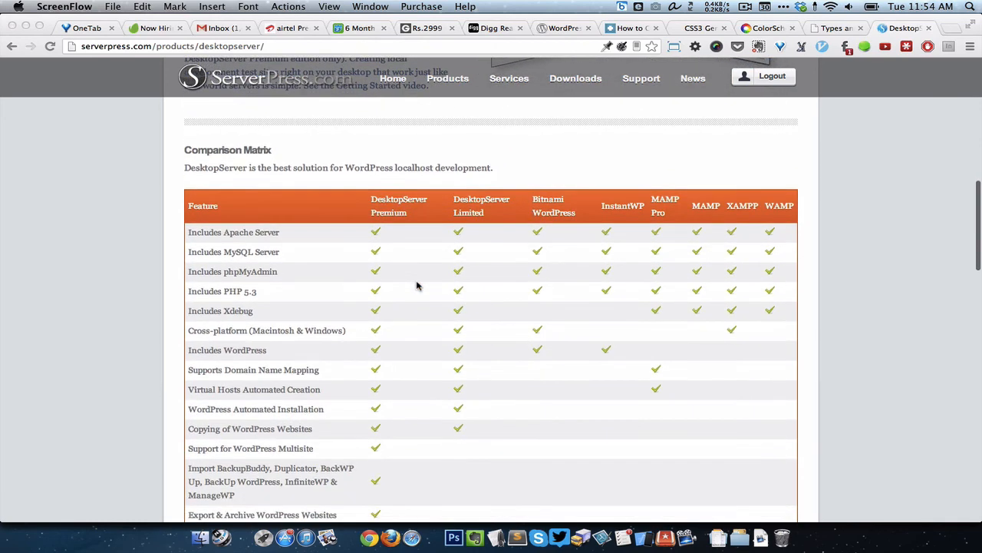
scroll(417, 285, "down", 1)
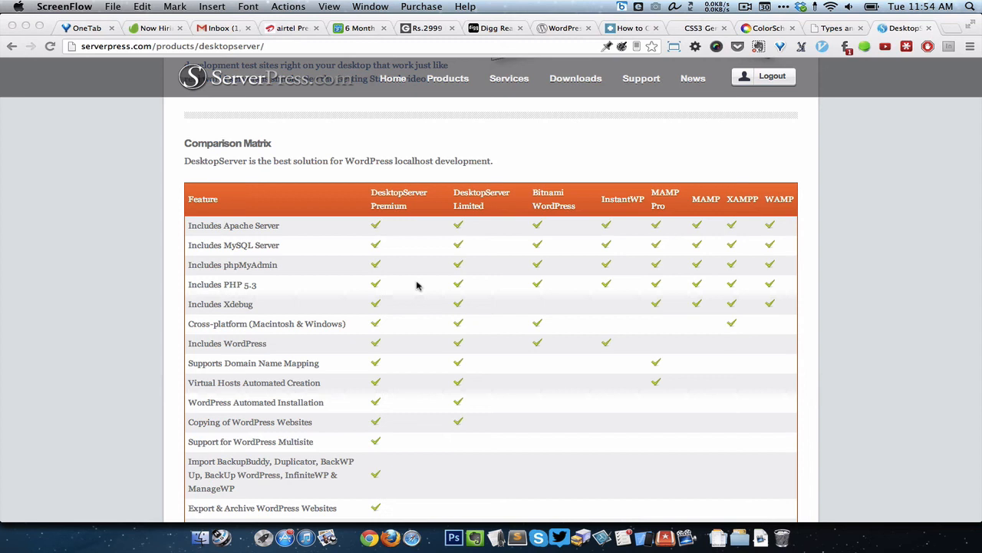
Step: Launch DesktopServer from the app launcher
left_click(886, 244)
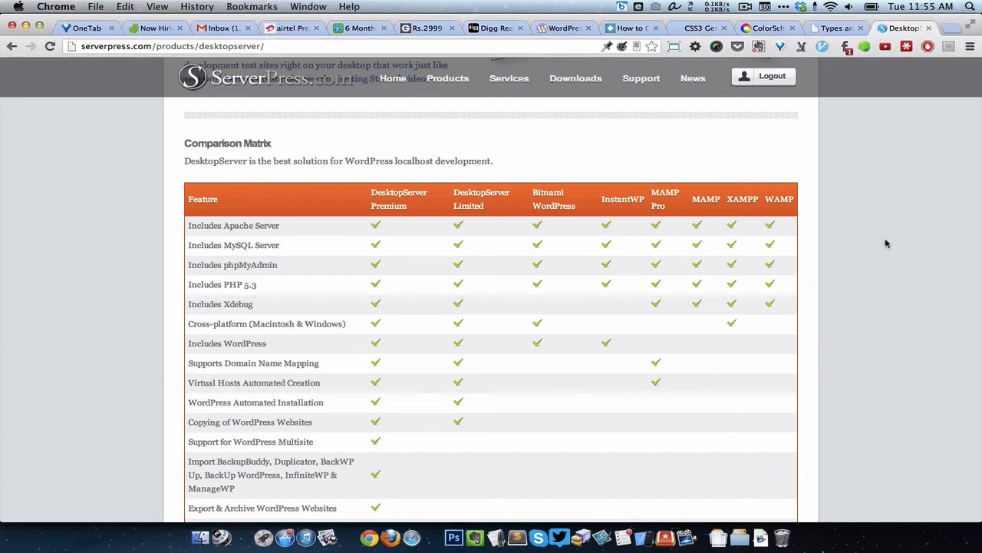
scroll(787, 216, "down", 3)
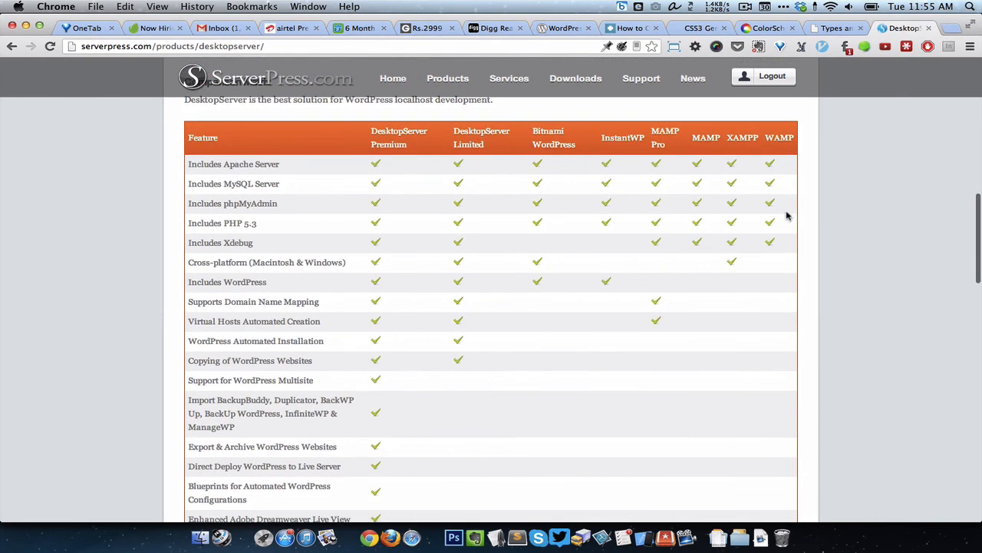
scroll(787, 216, "down", 3)
scroll(787, 216, "down", 3)
scroll(786, 216, "down", 3)
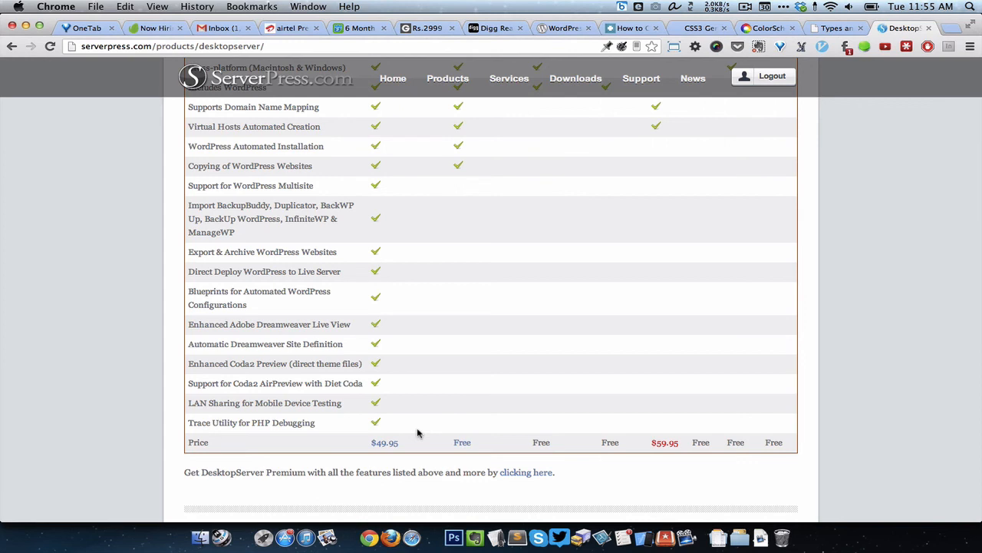
scroll(475, 356, "up", 1)
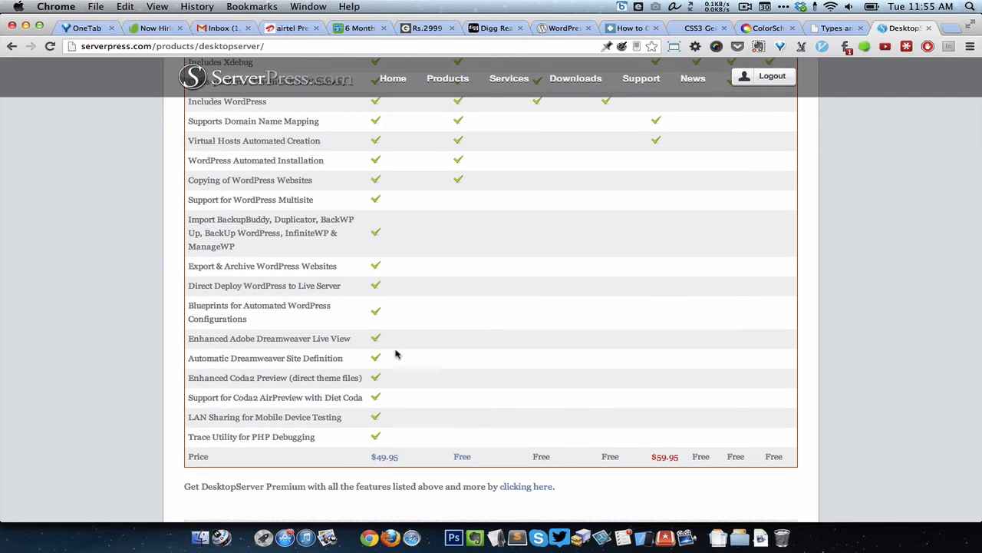
scroll(420, 346, "up", 3)
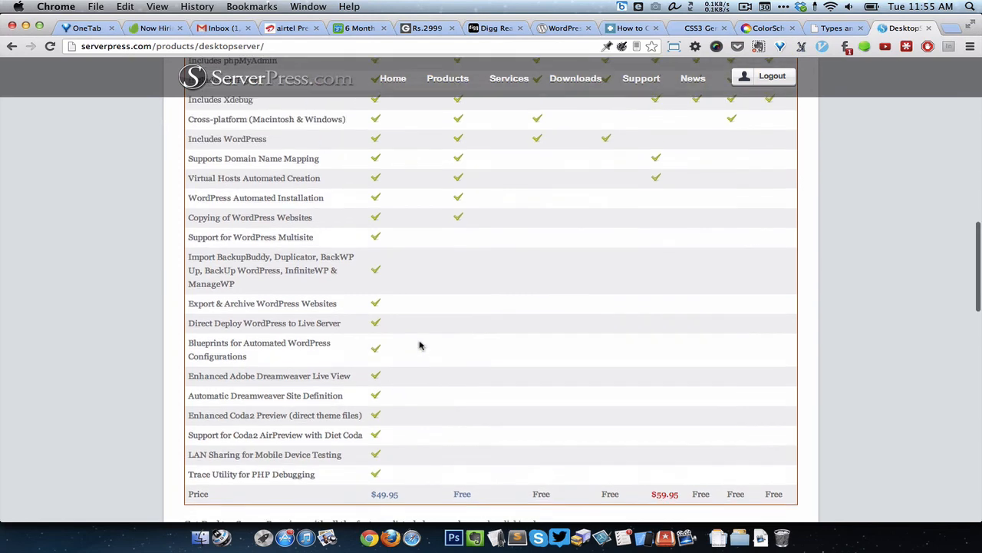
scroll(419, 346, "up", 5)
scroll(420, 345, "up", 2)
scroll(419, 345, "down", 2)
scroll(419, 345, "down", 1)
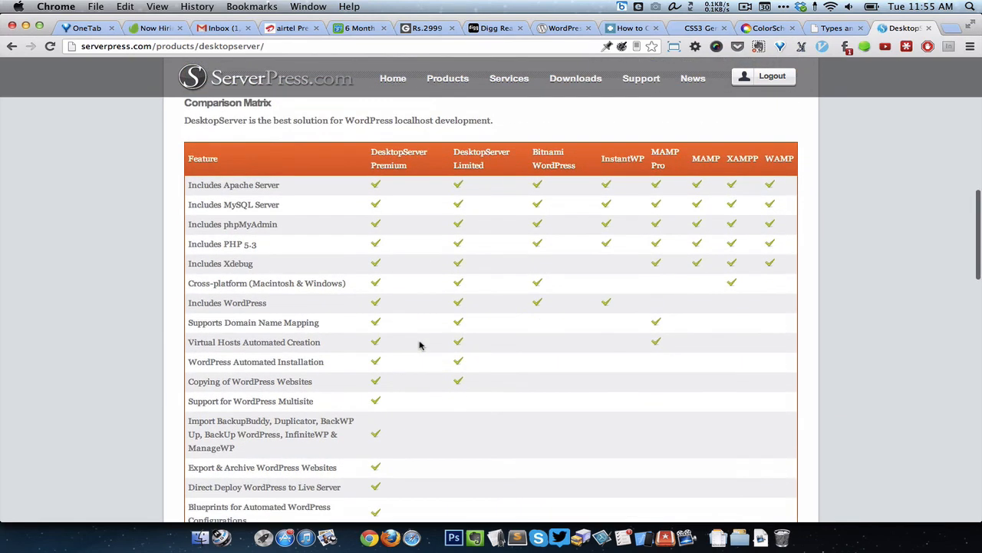
key("alt+space")
type("desk")
key("Return")
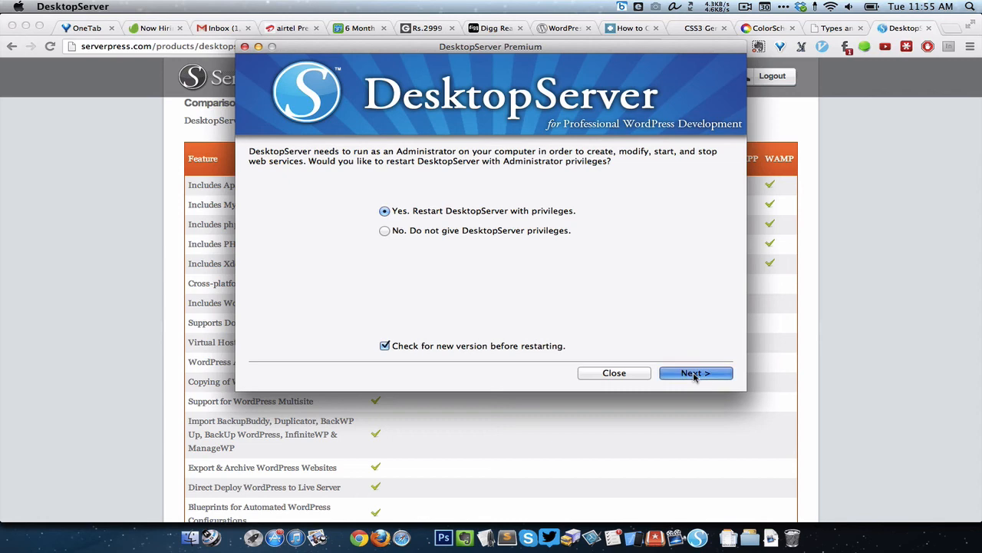
Step: Restart DesktopServer with administrator privileges, authorizing with the account password
left_click(695, 373)
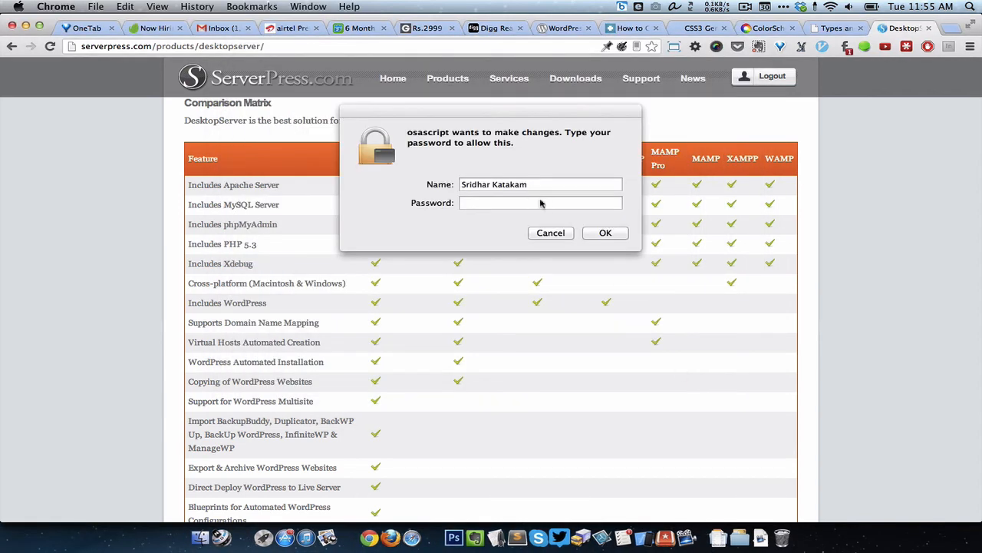
left_click(546, 203)
type("•••••••")
key("Return")
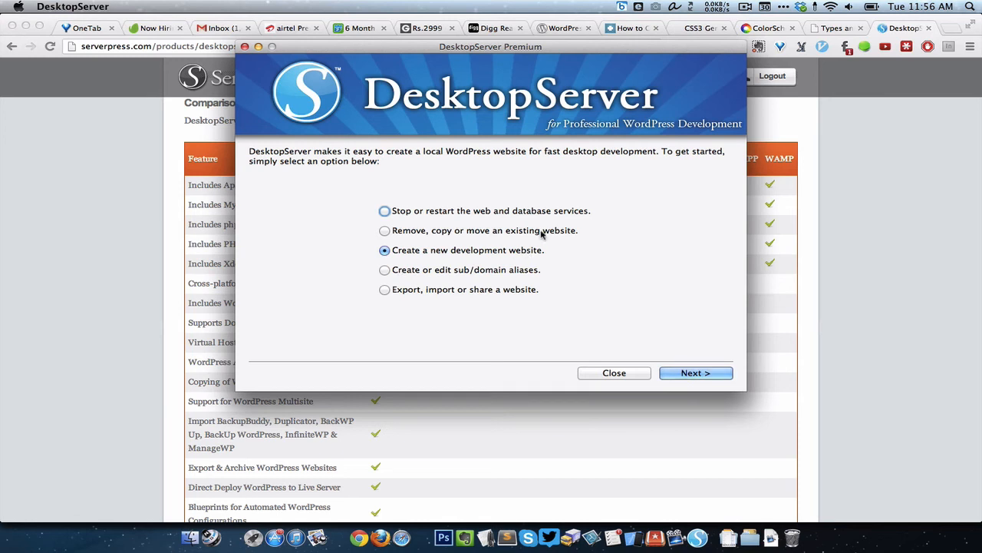
Step: Start a new development website, keeping WordPress-3.5.2.zip as the blueprint
left_click(695, 372)
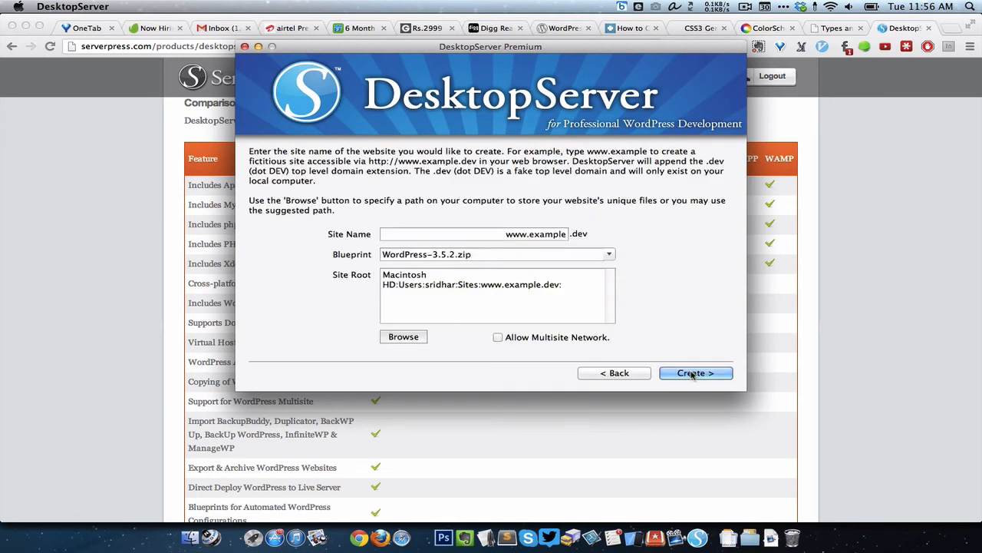
left_click(609, 254)
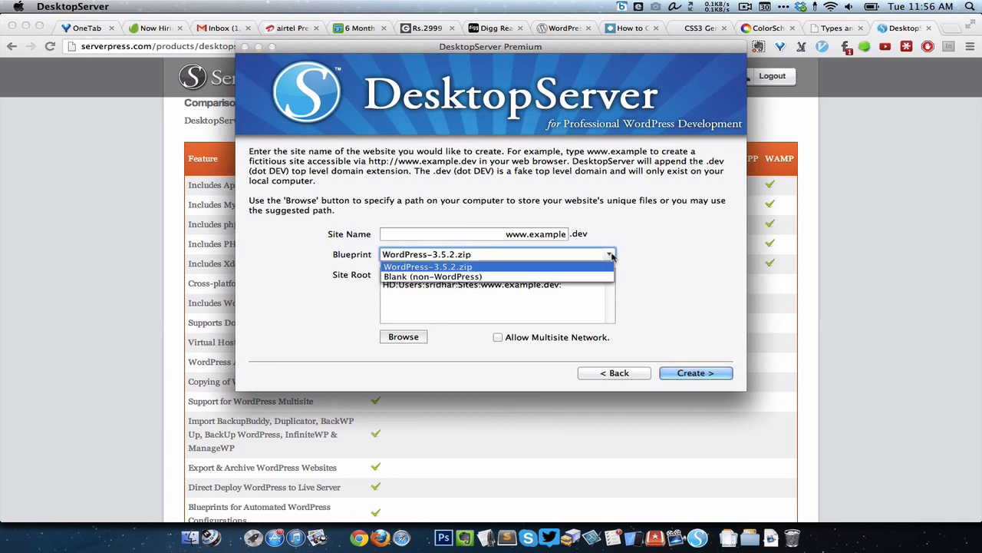
left_click(671, 254)
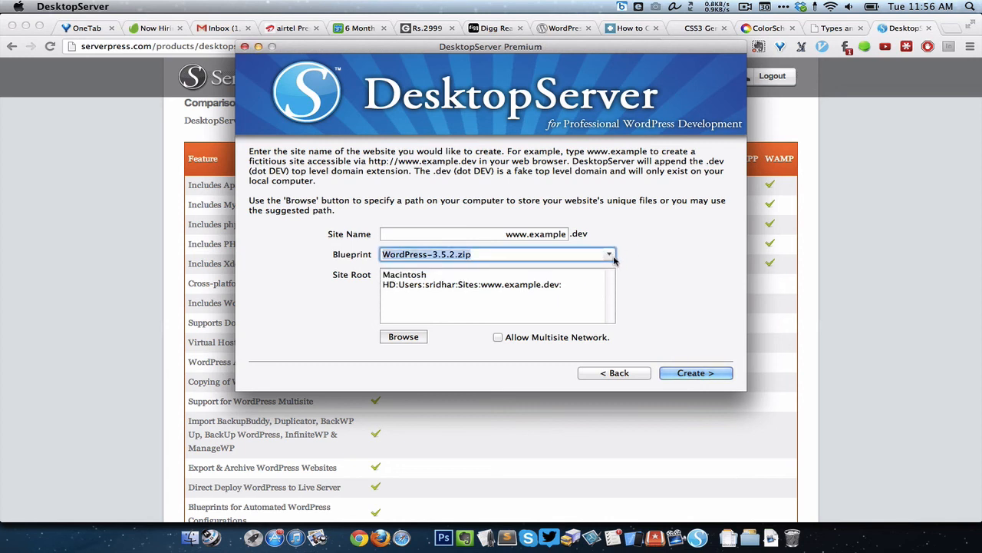
left_click(613, 259)
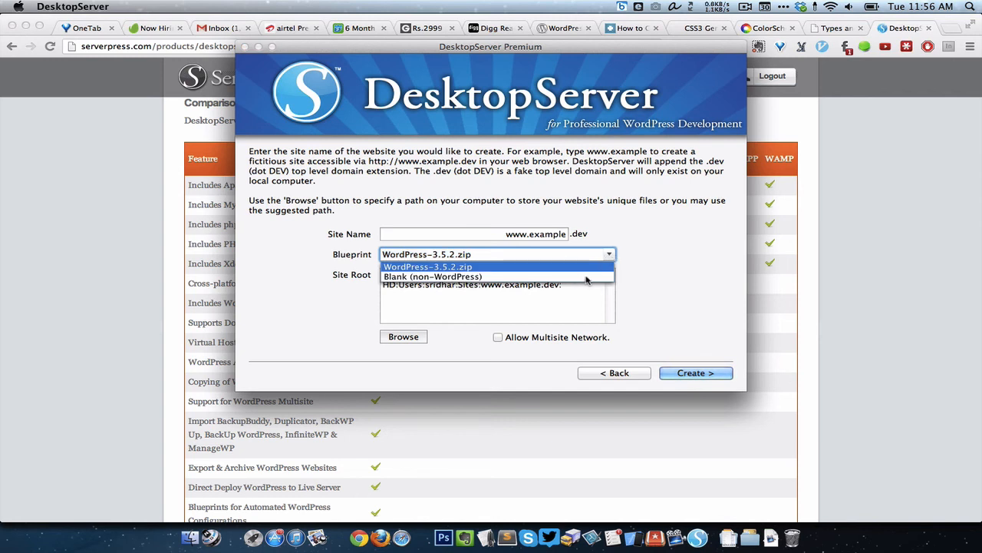
left_click(665, 260)
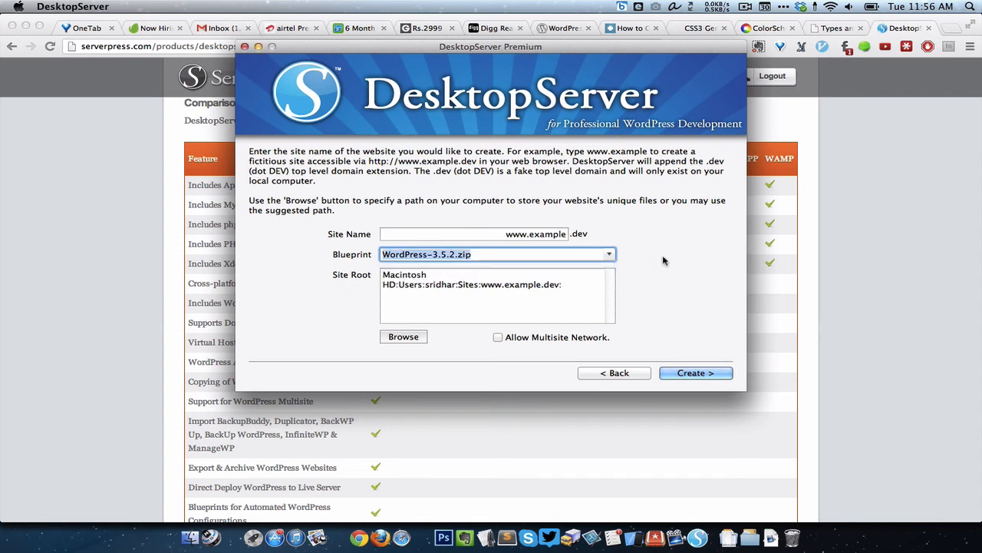
Step: Name the site project1 and create project1.dev, continuing to the summary
double_click(554, 234)
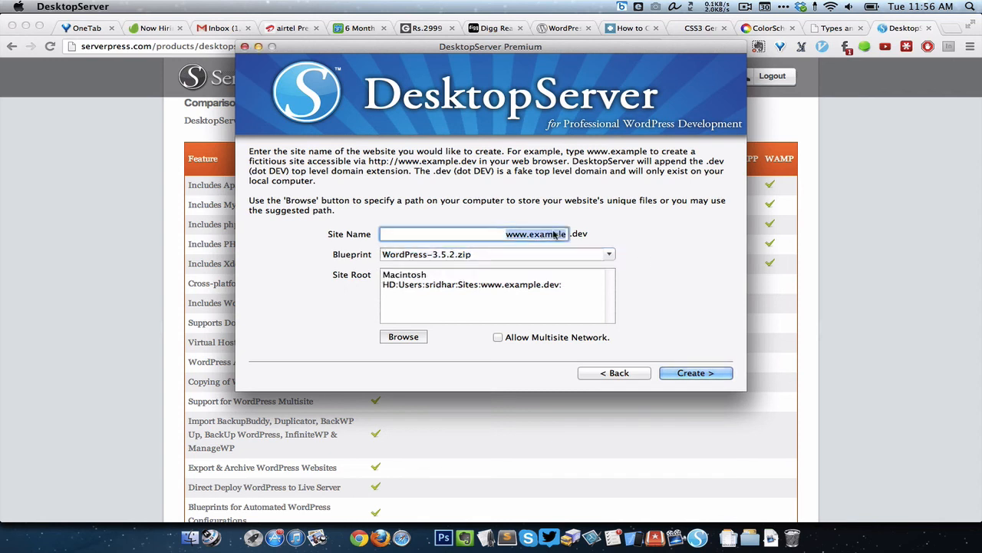
type("project1")
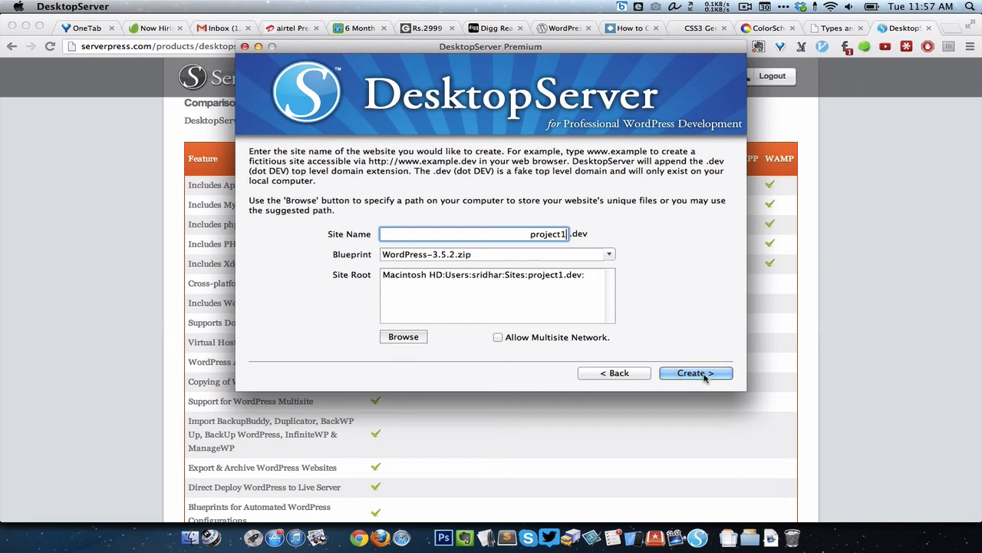
left_click(695, 373)
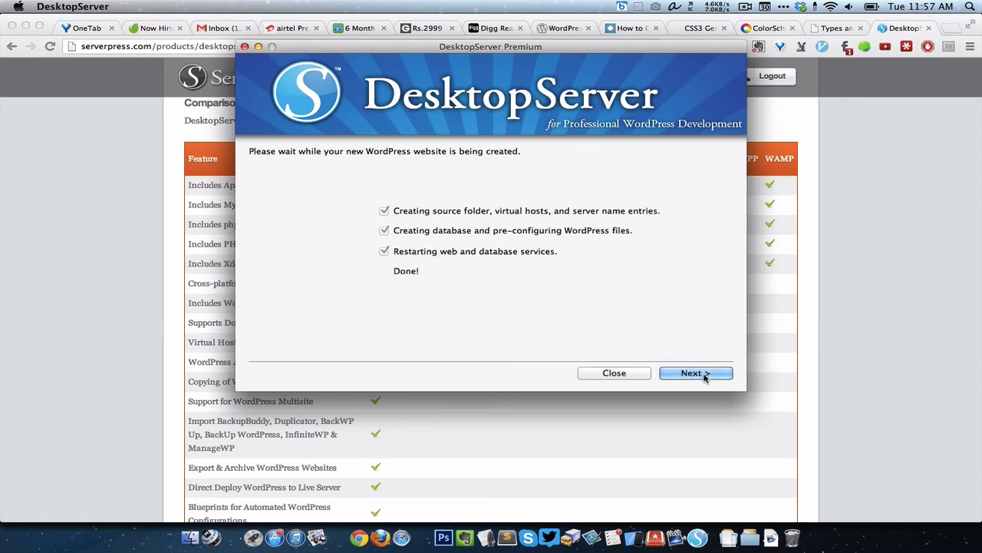
left_click(705, 376)
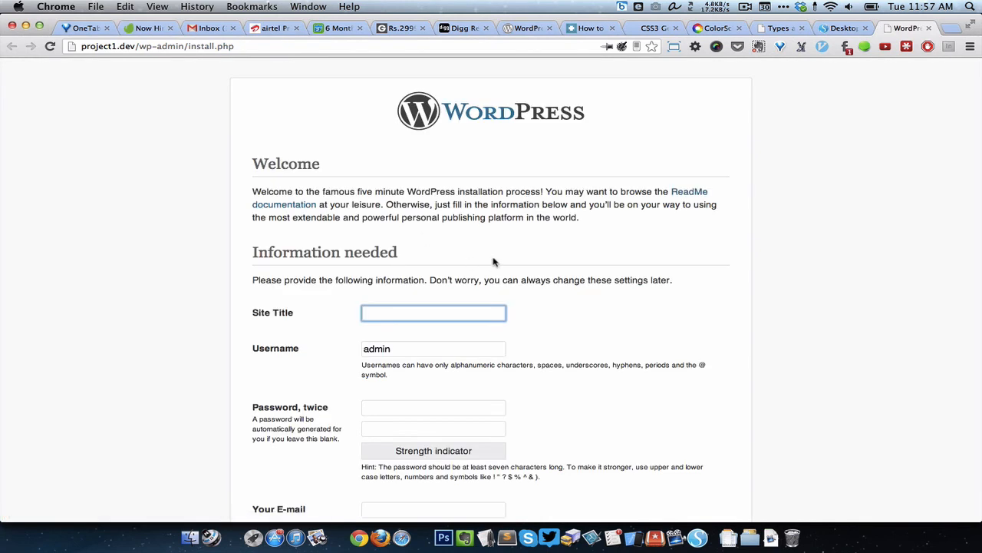
type("Site")
Step: Fill in the site title, admin username, password and e-mail, then install WordPress on project1.dev
key("super+a")
type("My")
type(" project")
scroll(577, 300, "down", 3)
key("Tab")
key("Home")
type("site-")
key("Tab")
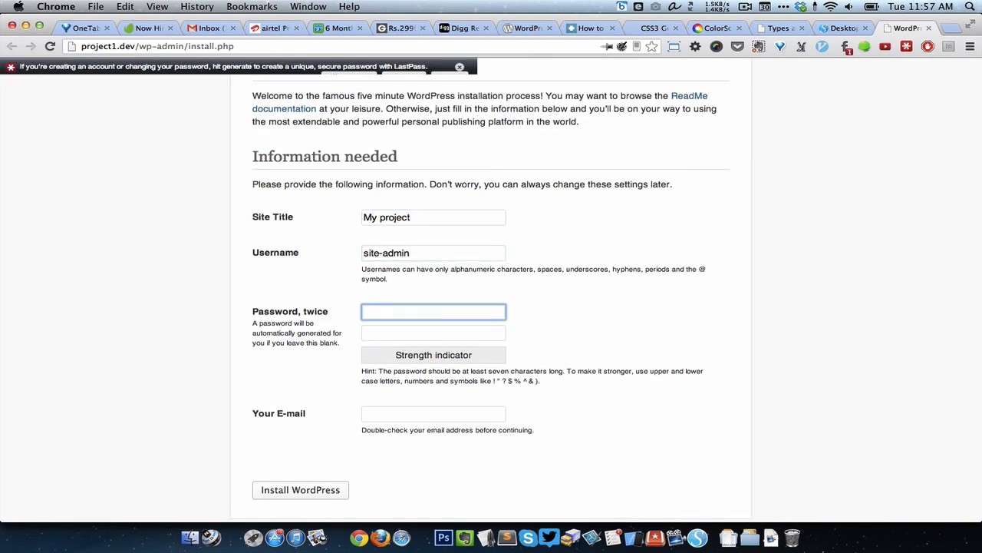
type("••••••")
key("Tab")
type("••••••")
left_click(412, 414)
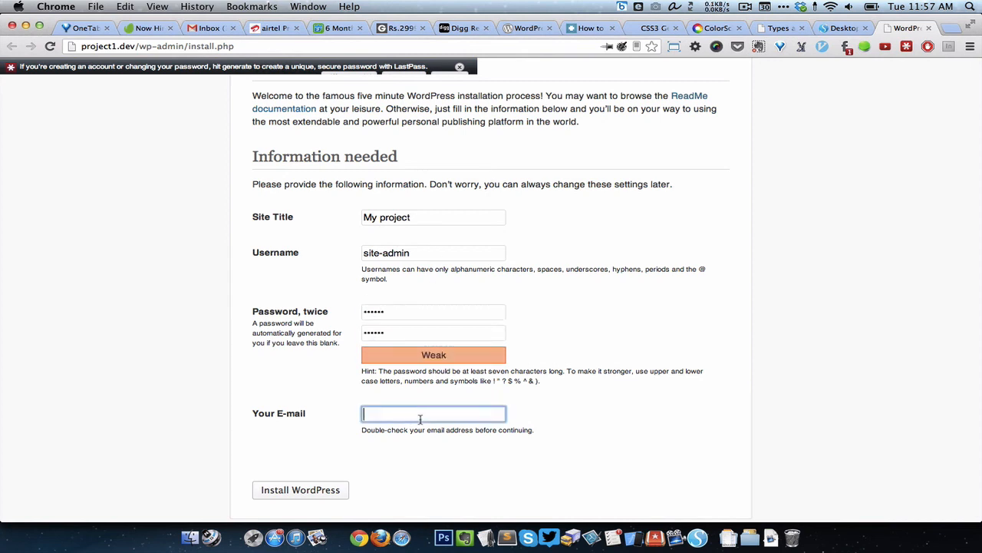
type("admin")
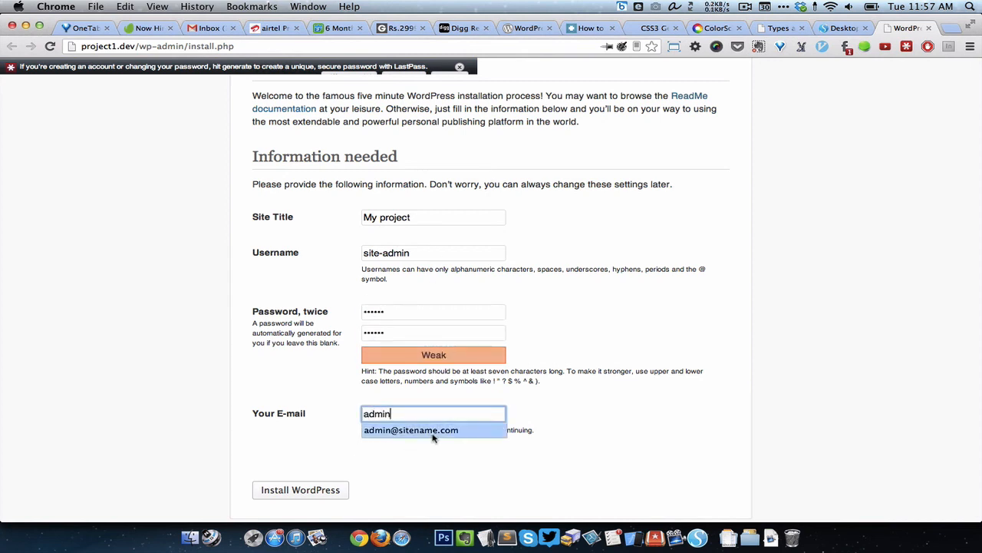
left_click(411, 429)
left_click(308, 491)
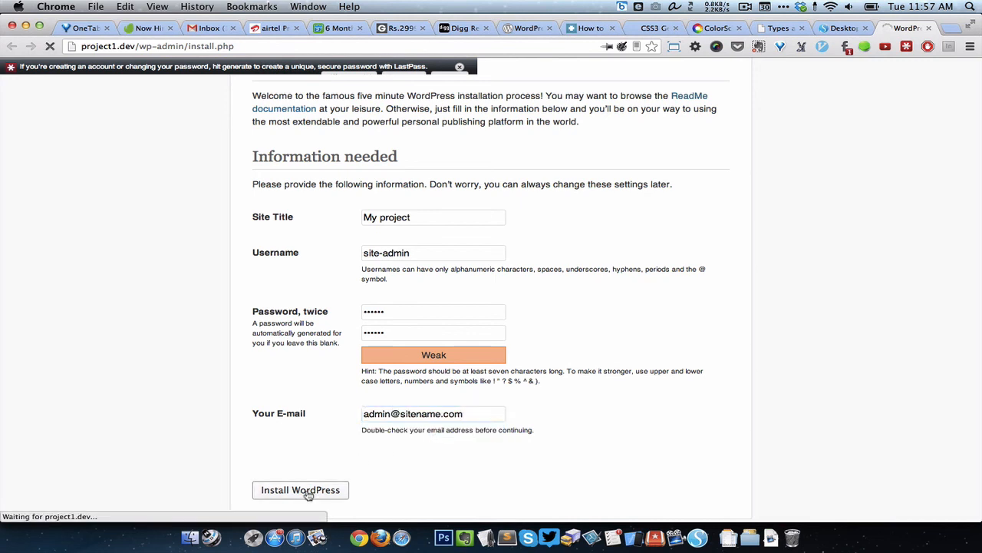
Step: Log in to the project1.dev WordPress dashboard as site-admin
left_click(285, 338)
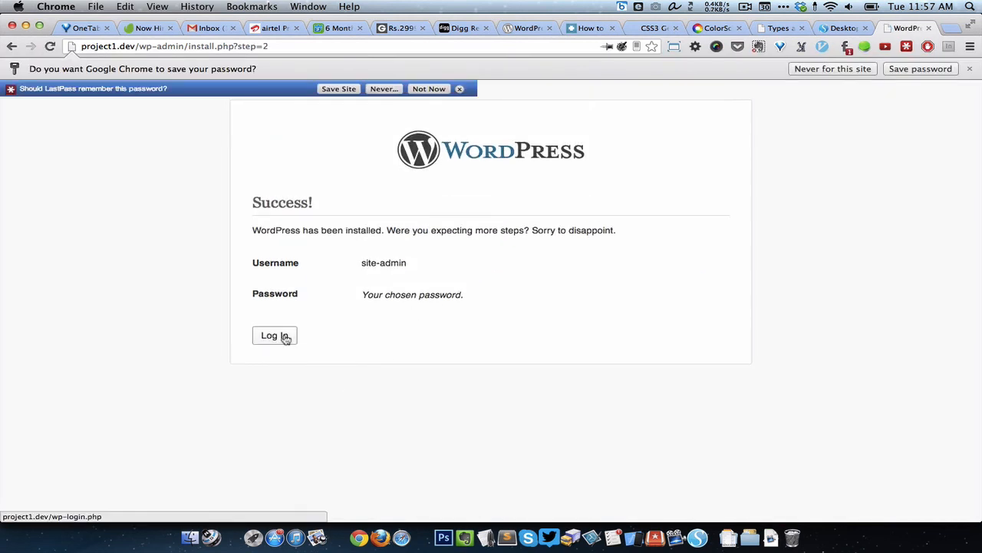
left_click(493, 234)
type("site-admin")
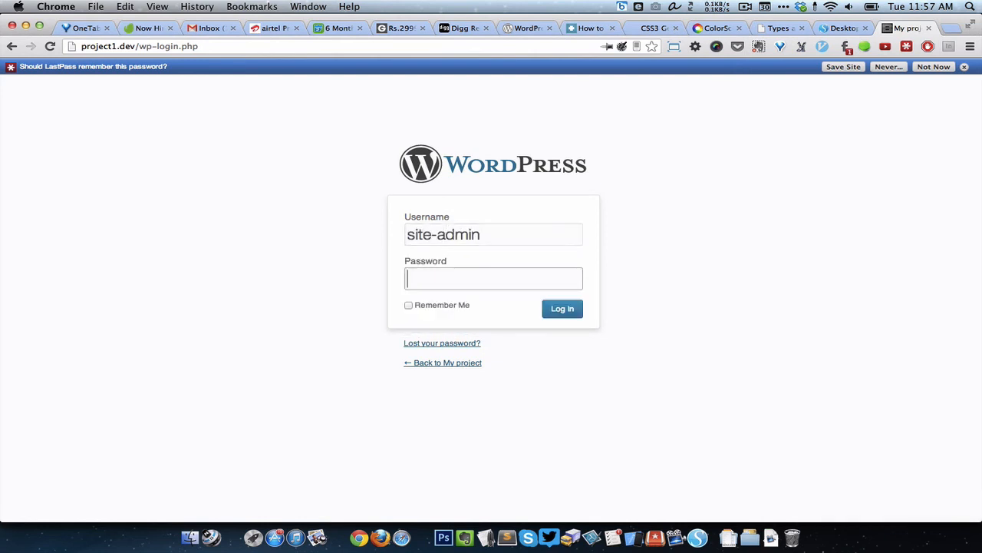
type("••••••")
key("Return")
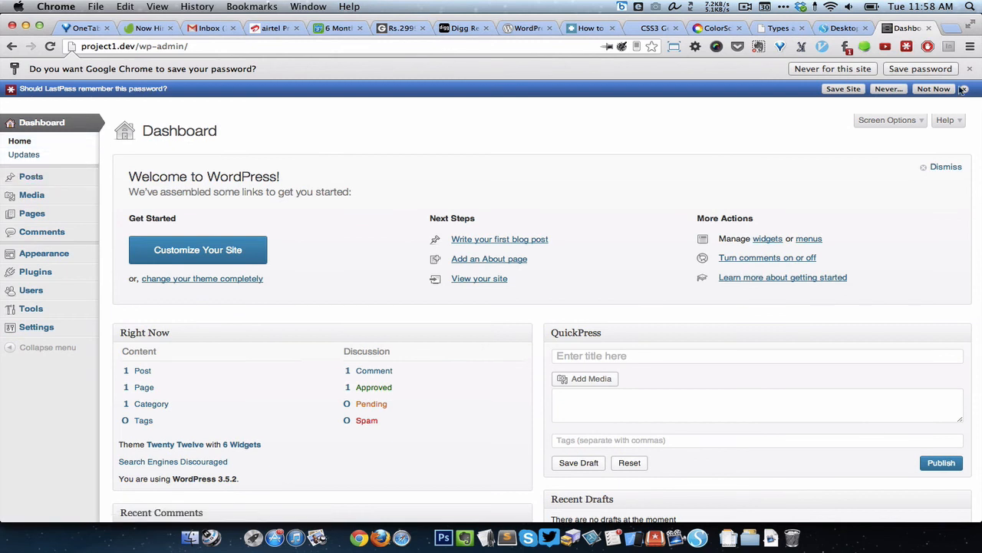
Step: Dismiss the password prompts, view the My project front page, then return to DesktopServer
left_click(965, 89)
left_click(969, 68)
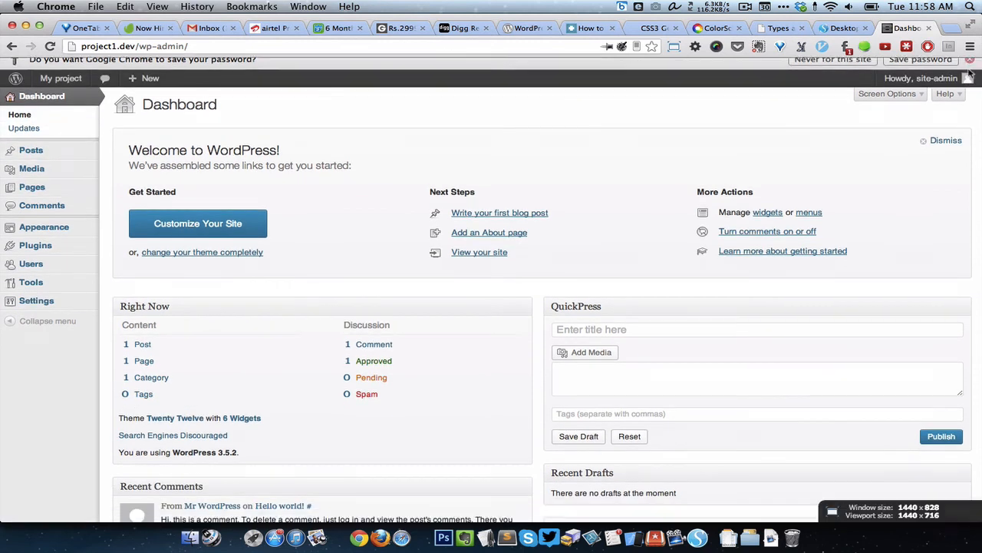
left_click(58, 98)
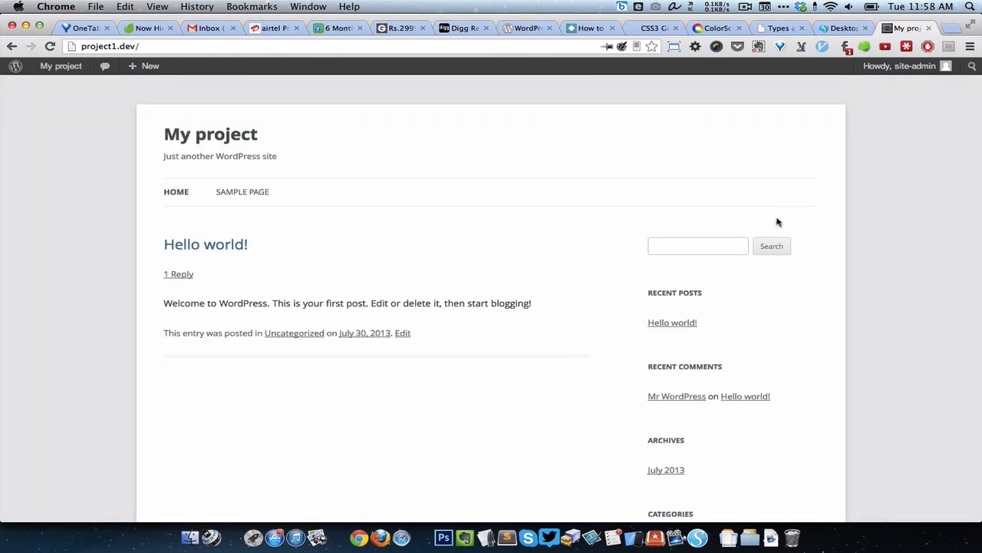
scroll(892, 246, "down", 8)
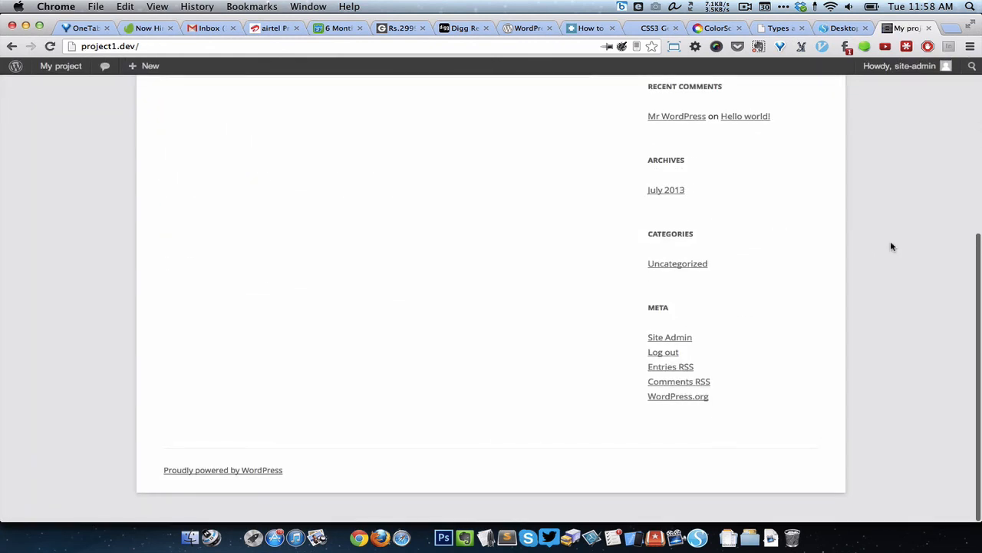
scroll(892, 246, "up", 8)
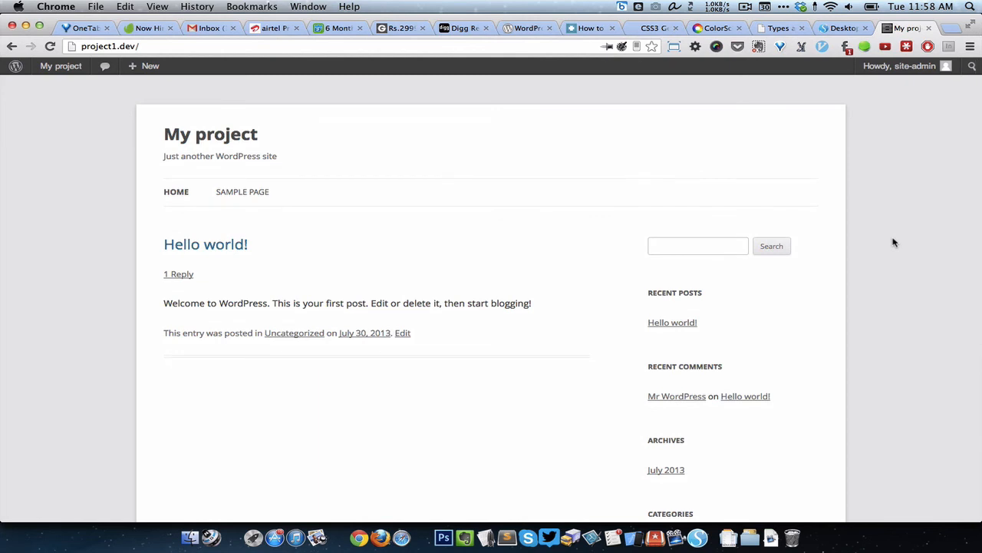
scroll(894, 242, "down", 8)
scroll(894, 243, "up", 8)
key("super+Tab")
key("super+Tab")
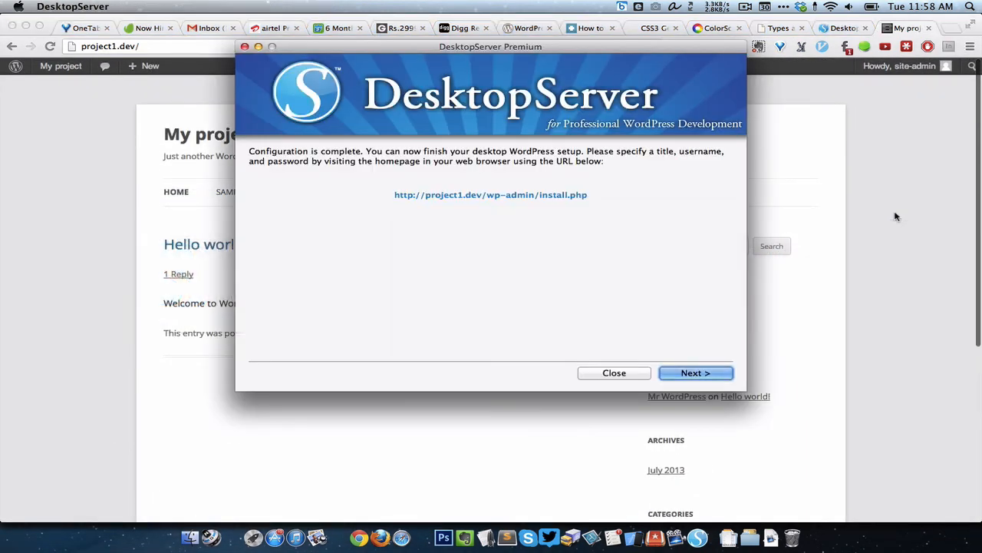
Step: Create a second development site named builder-template.dev from the WordPress-3.5.2.zip blueprint
left_click(696, 372)
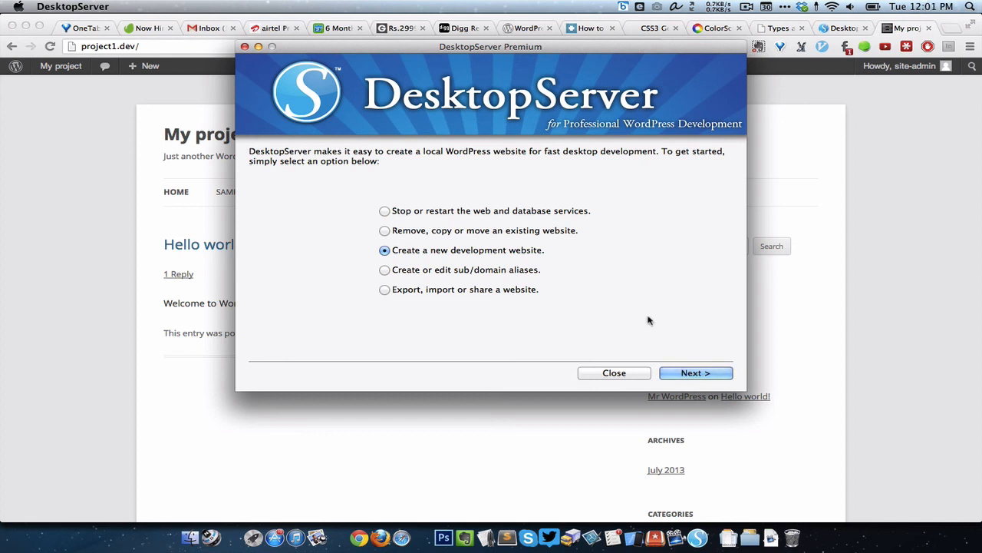
left_click(696, 373)
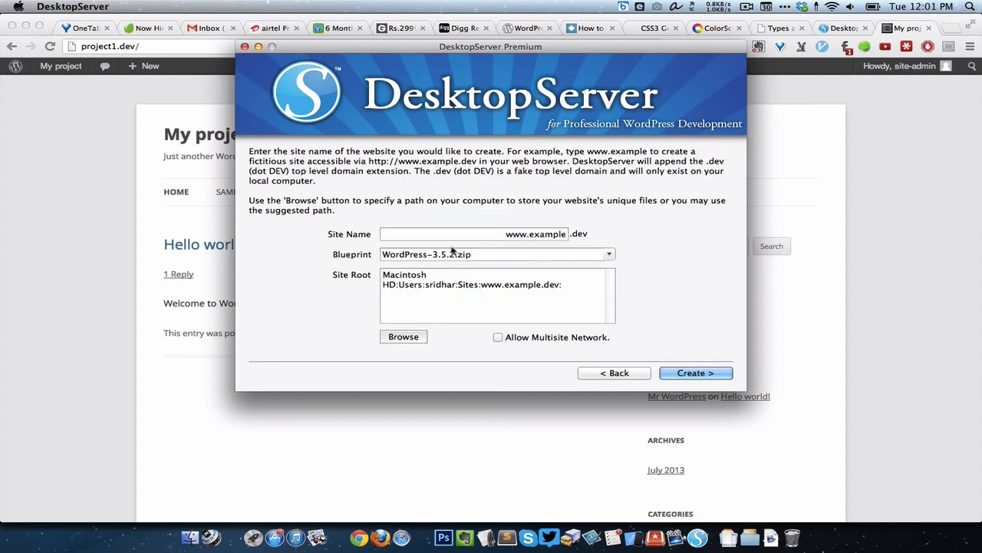
double_click(539, 234)
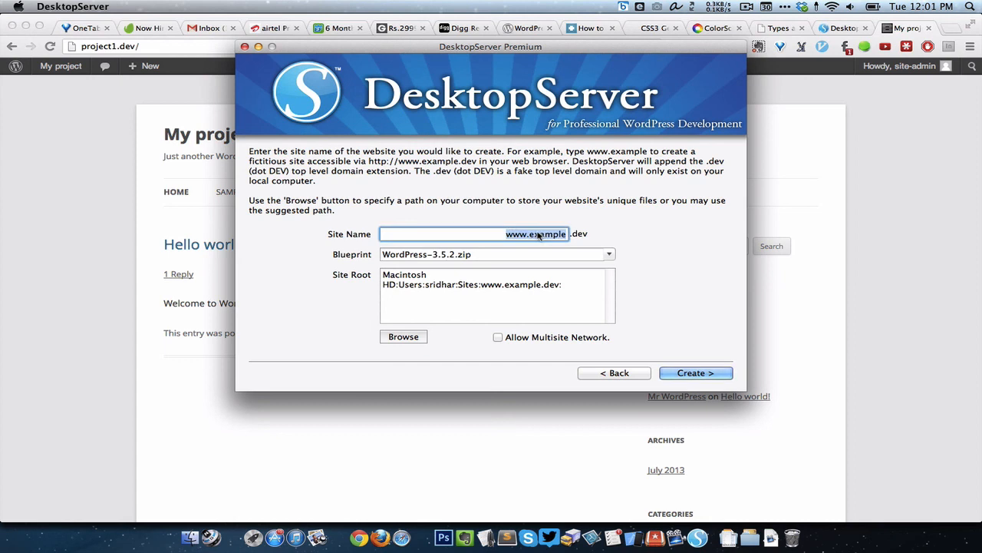
type("builder-")
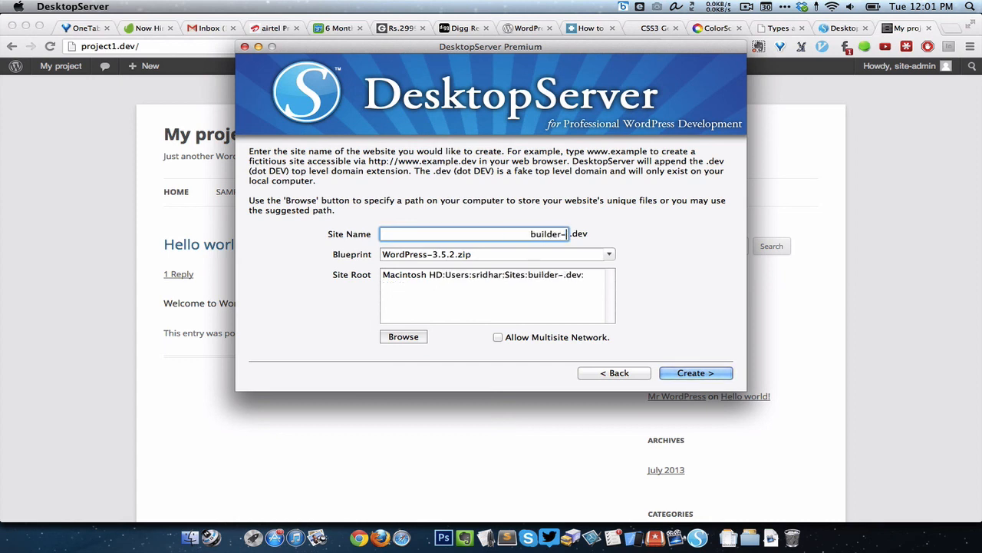
type("template")
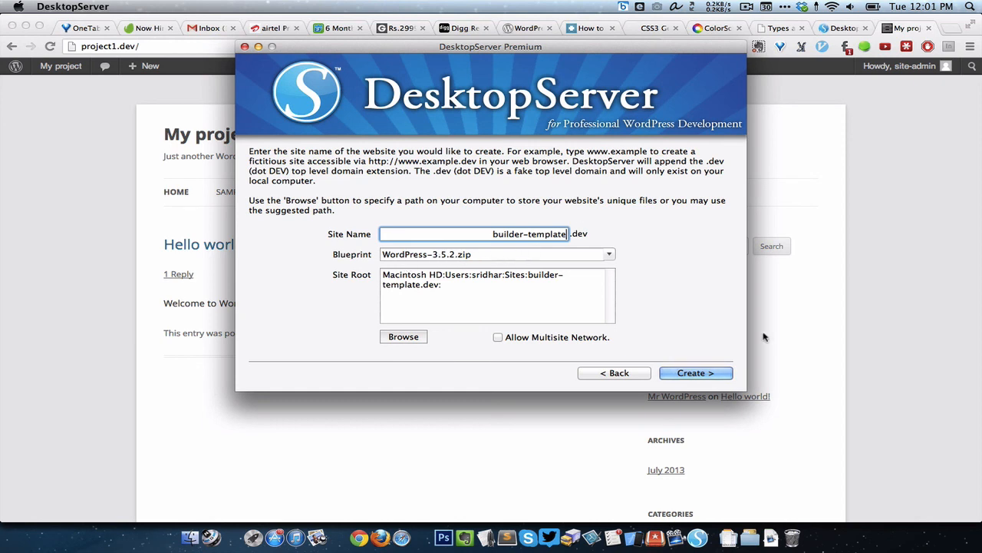
left_click(729, 376)
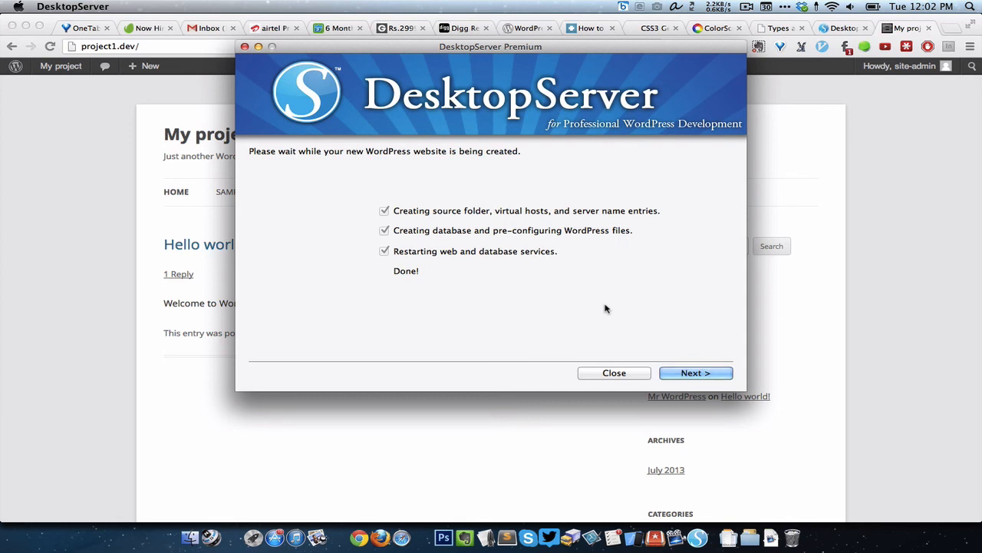
left_click(696, 372)
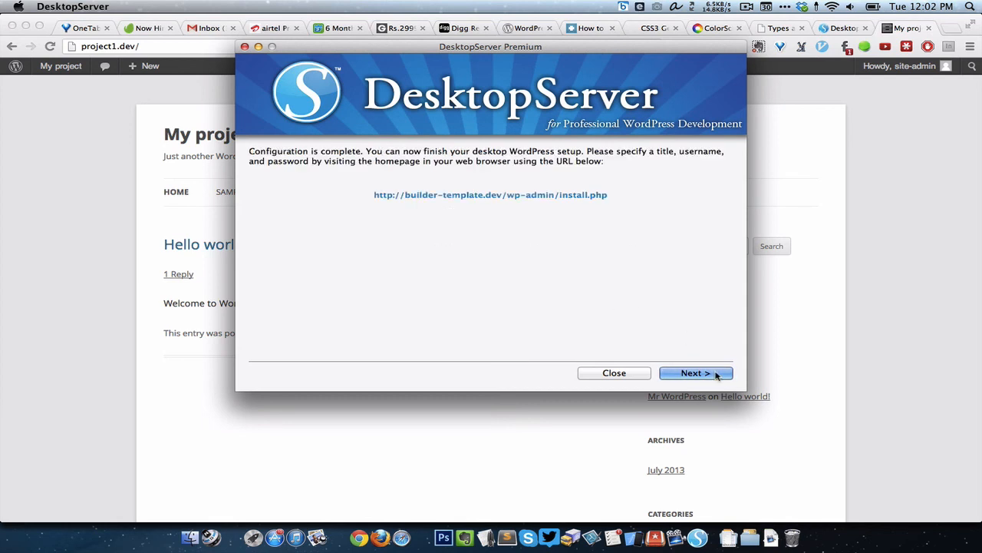
Step: Install WordPress on builder-template.dev with the admin password and suggested e-mail address
left_click(559, 194)
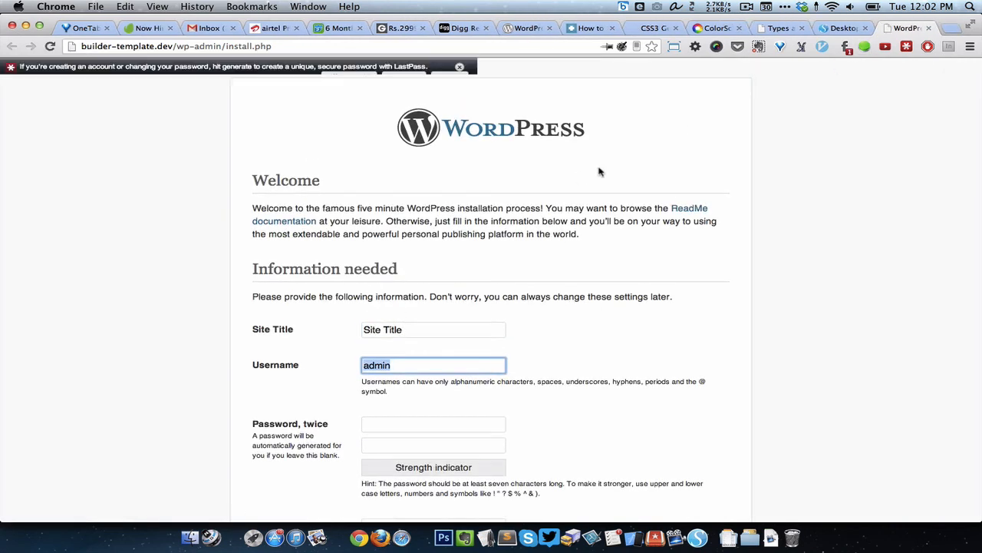
scroll(625, 171, "down", 4)
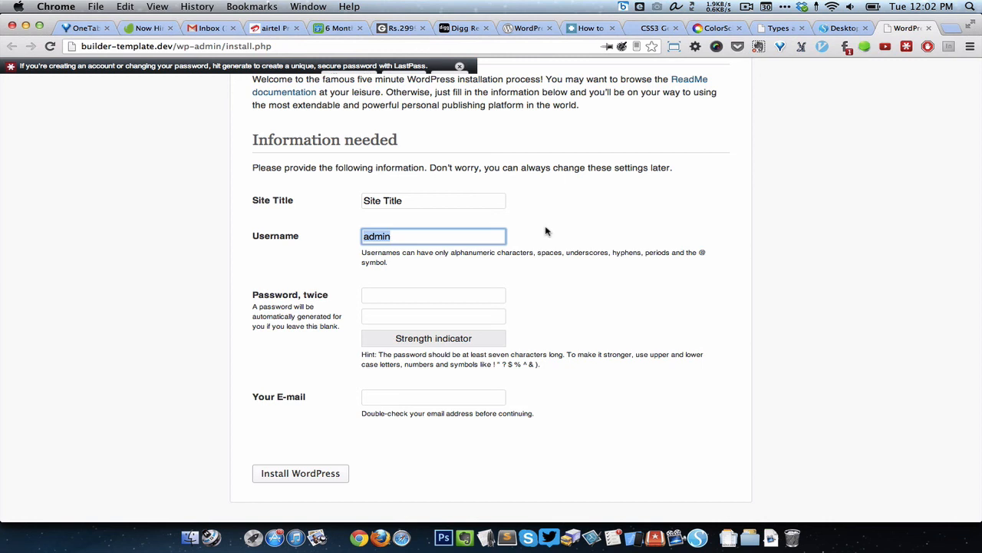
left_click(453, 294)
key("Tab")
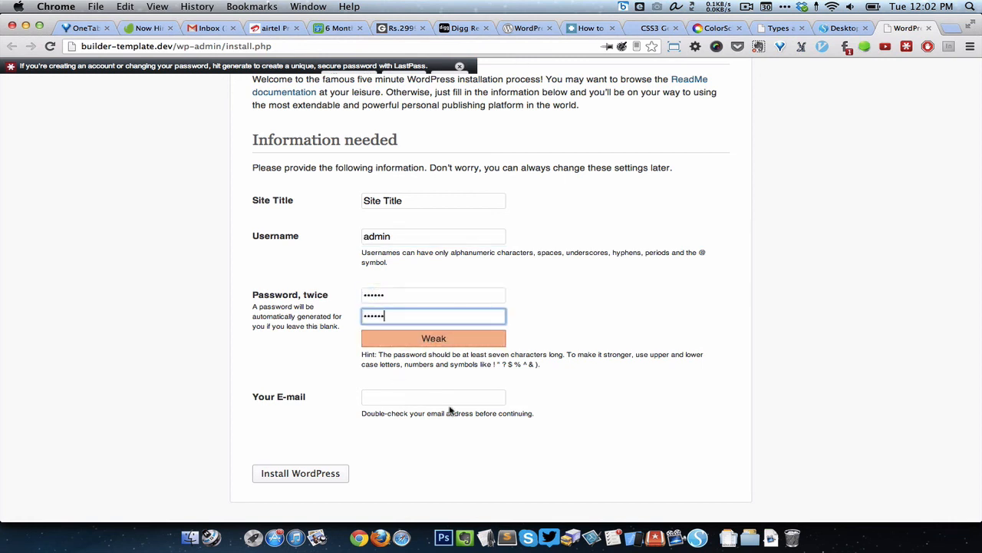
left_click(436, 399)
type("ad")
left_click(414, 413)
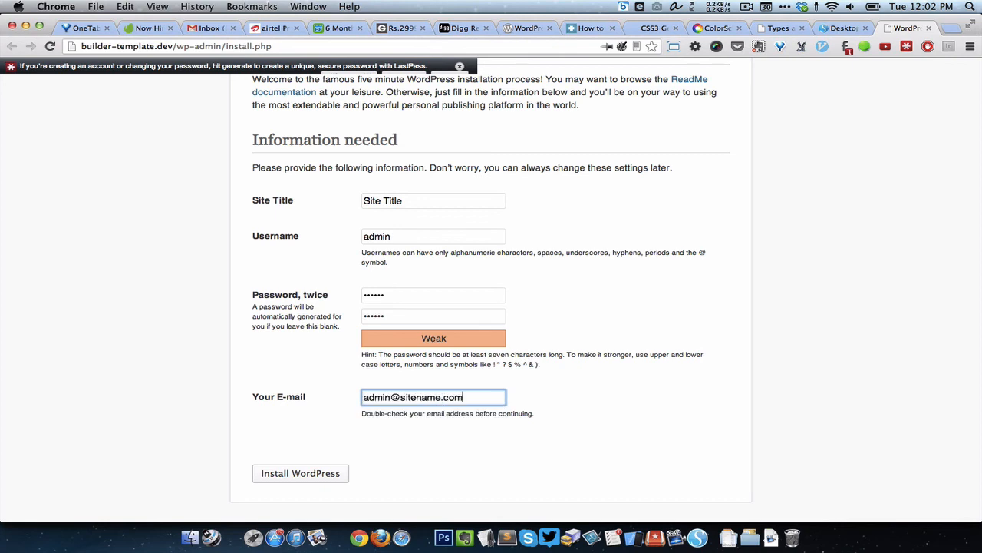
left_click(300, 470)
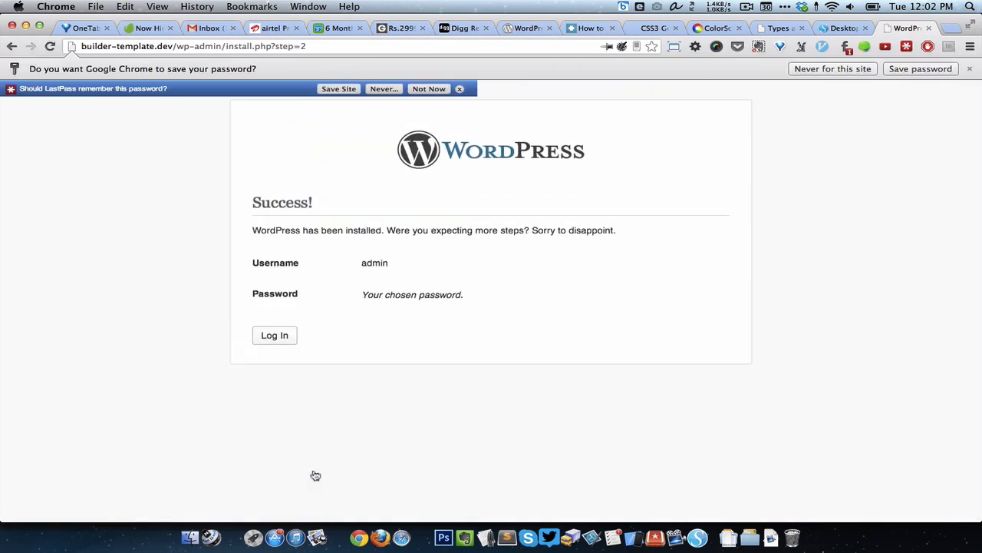
Step: Log in to builder-template.dev as admin, re-entering the password after a failed attempt
left_click(269, 339)
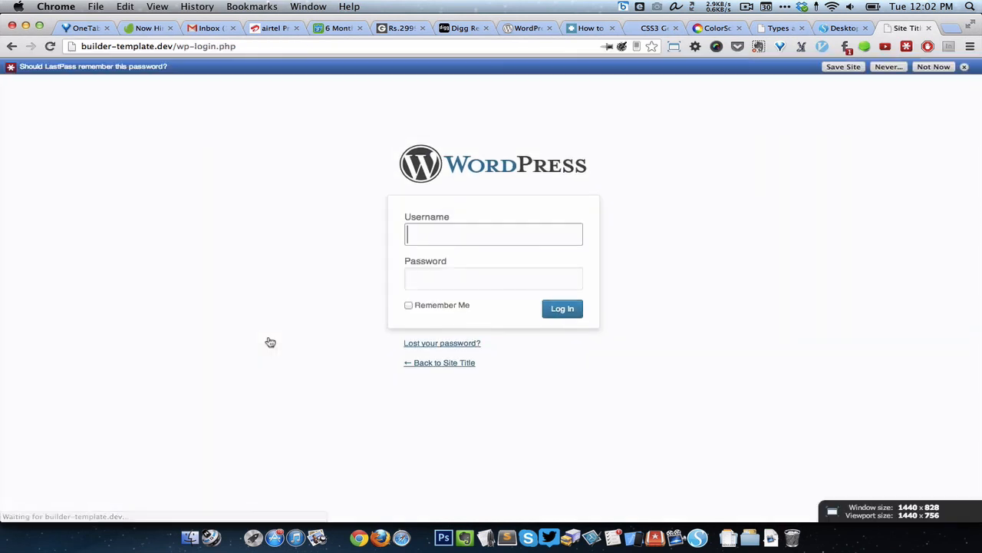
key("Down")
key("Tab")
key("Return")
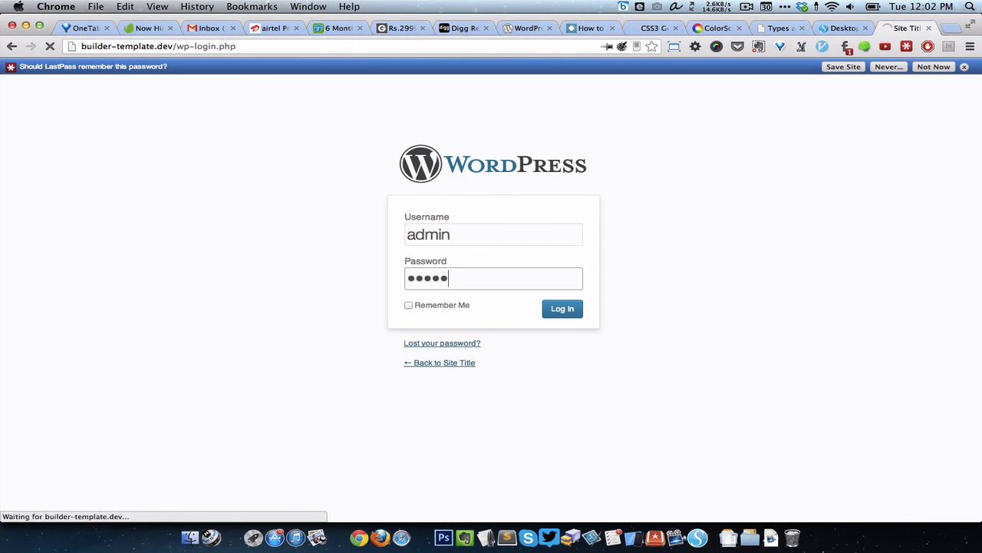
left_click(514, 323)
key("Return")
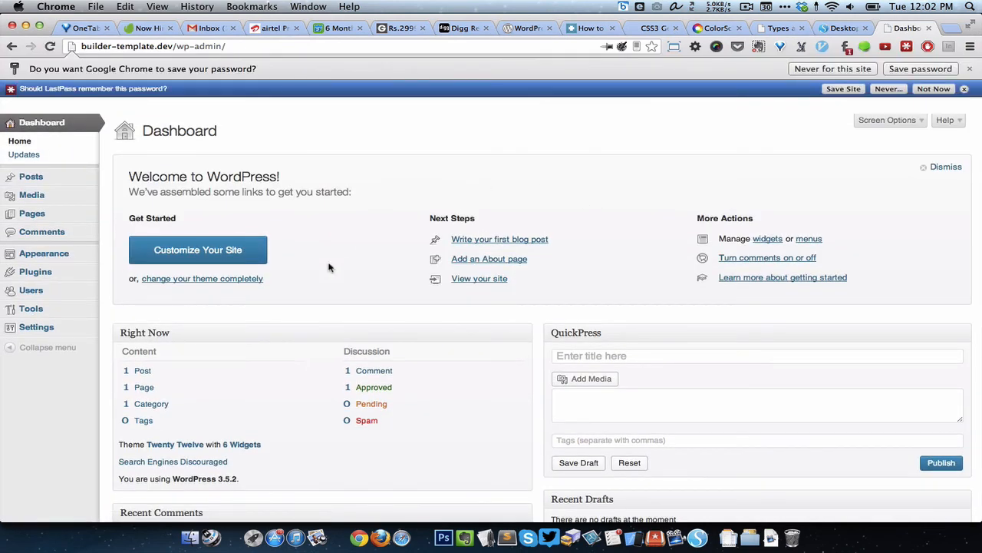
mouse_move(36, 327)
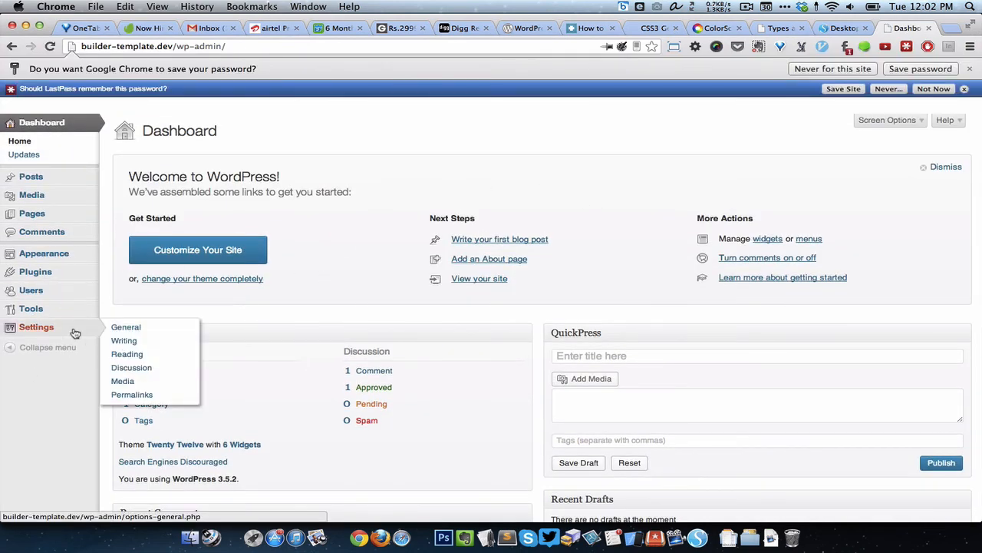
Step: Switch permalinks to the Post name structure and save, then bring Path Finder forward
left_click(171, 396)
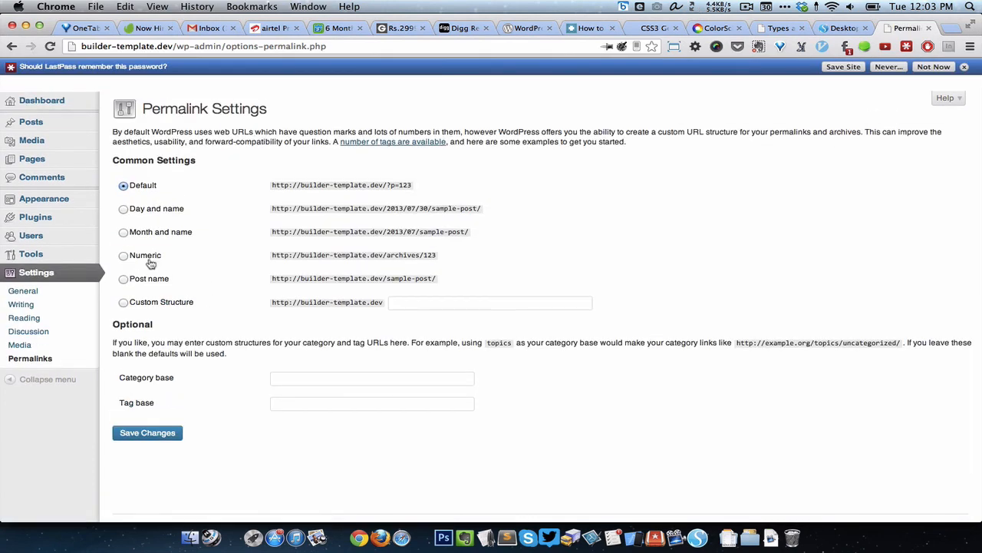
left_click(149, 279)
left_click(165, 436)
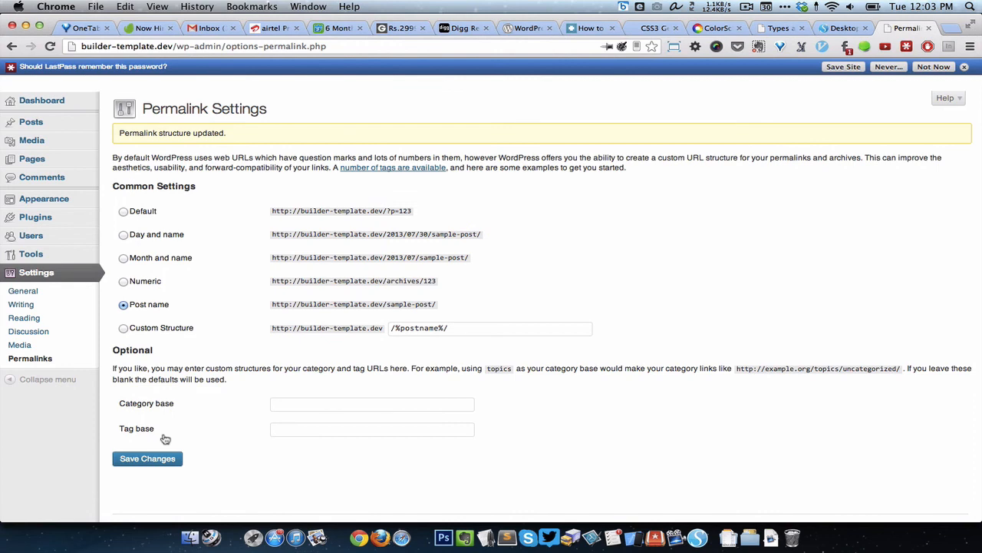
left_click(196, 533)
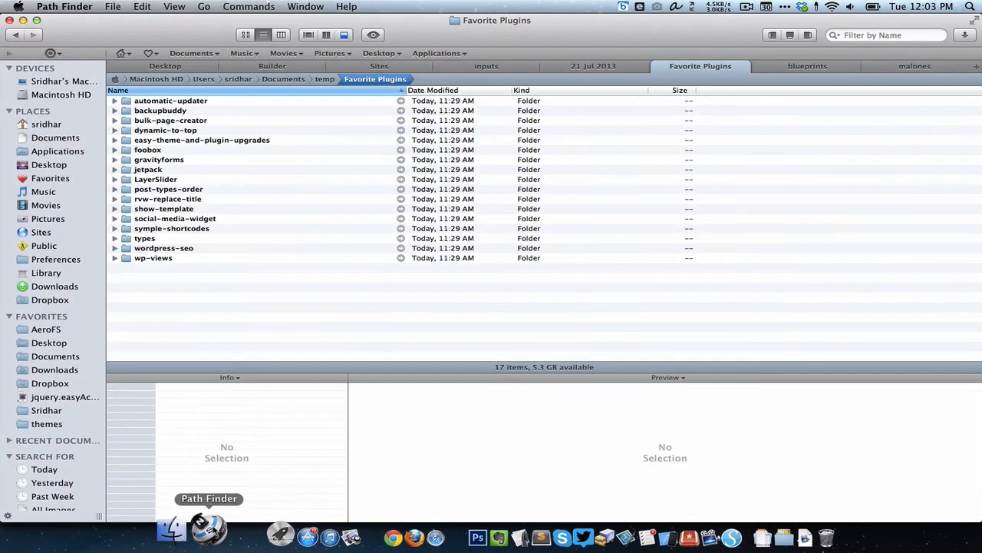
Step: Navigate Path Finder into builder-template.dev's wp-content/plugins folder
left_click(378, 66)
left_click(161, 140)
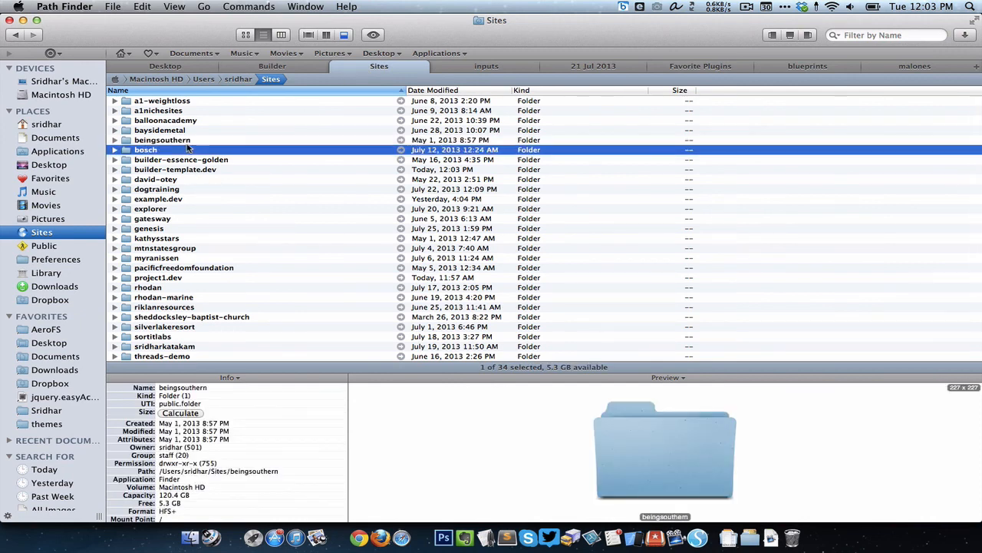
key("Down")
key("Down")
key("Down")
key("super+Down")
key("Down")
key("Down")
key("super+Down")
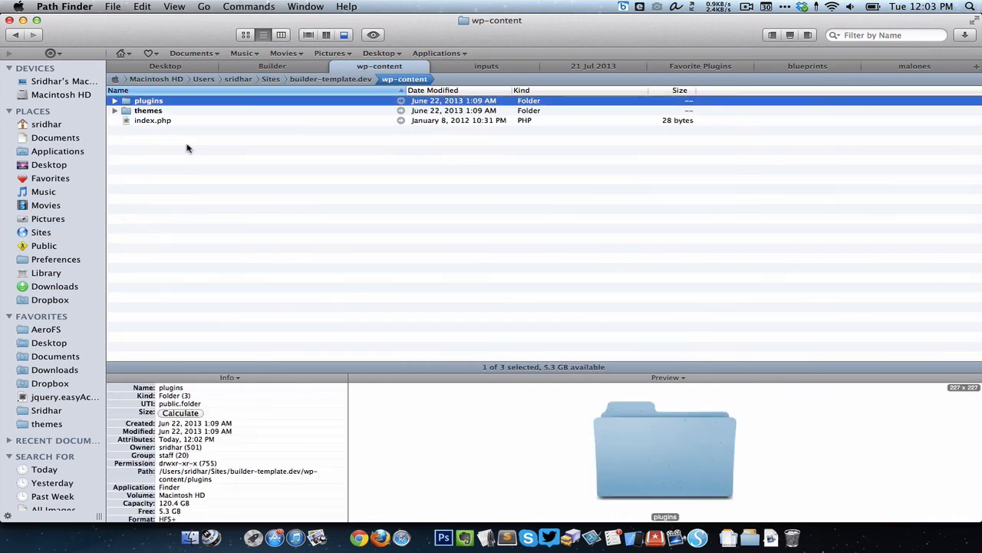
key("super+Down")
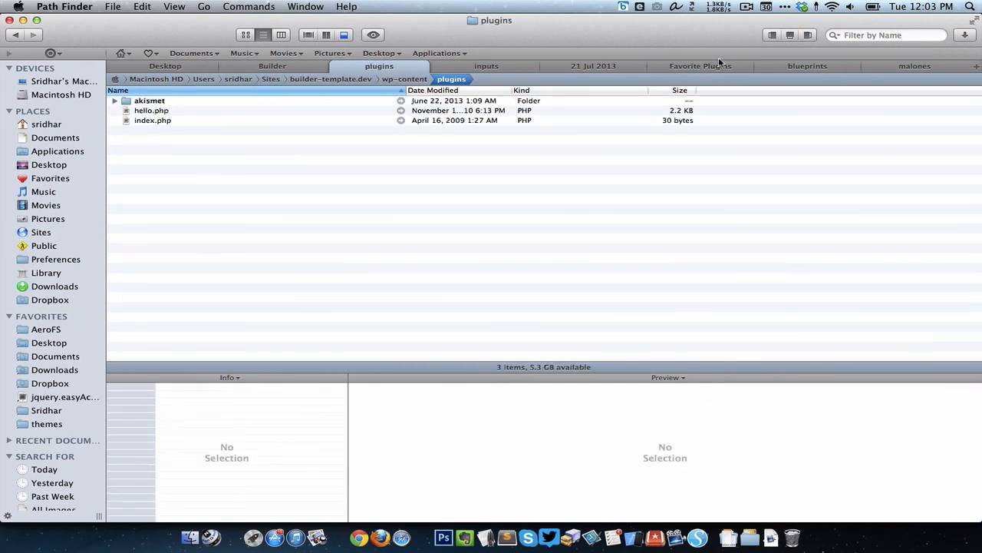
Step: Copy all 17 favourite plugin folders into the site's plugins folder
left_click(722, 66)
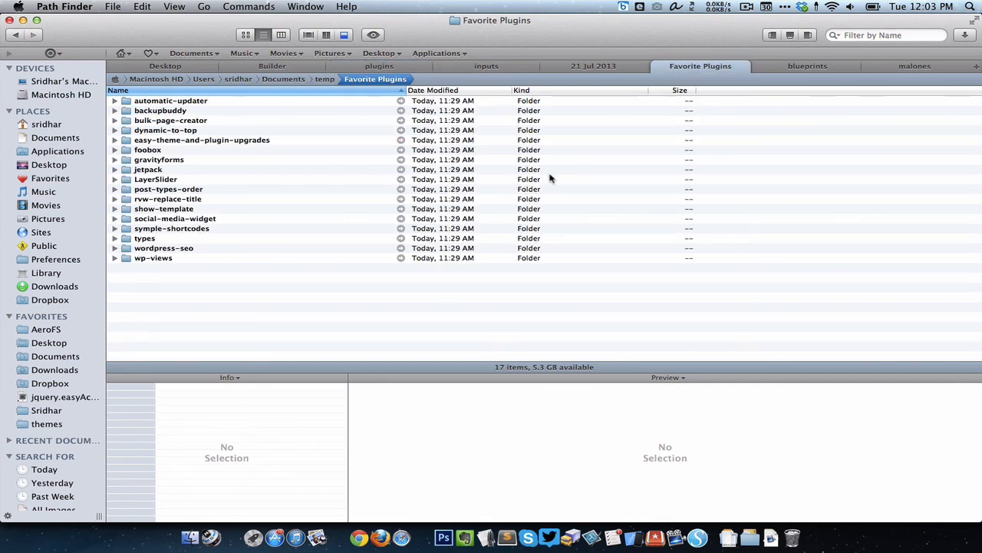
key("super+a")
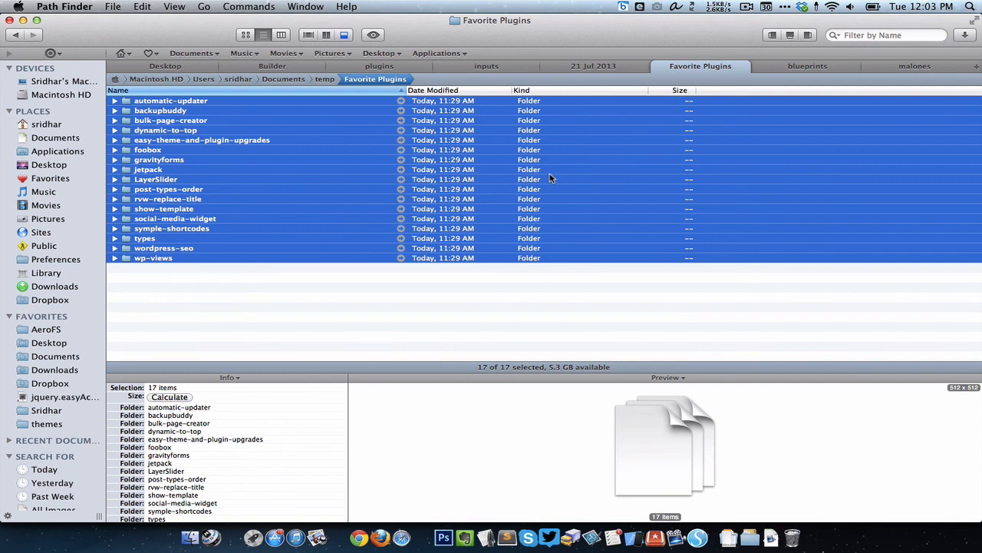
left_click(401, 67)
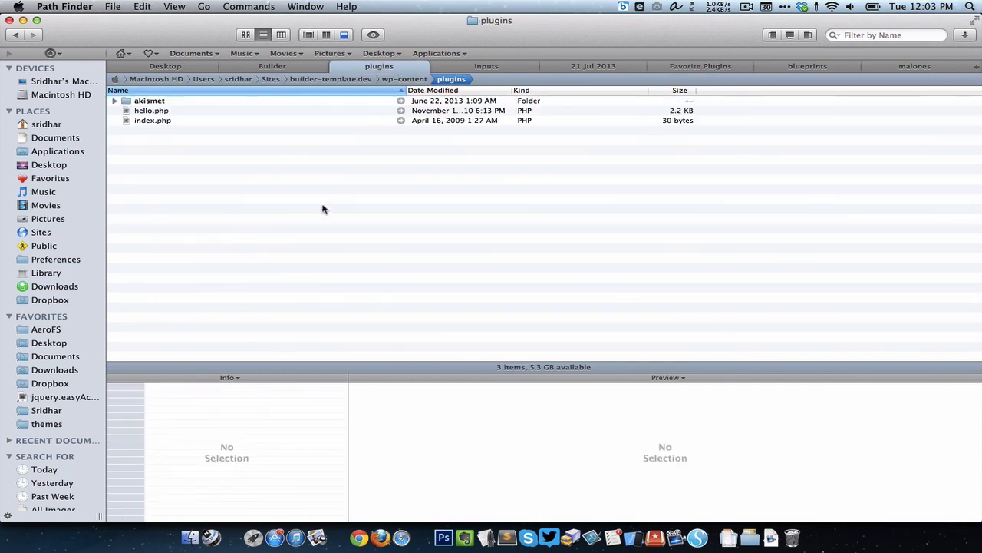
key("super+v")
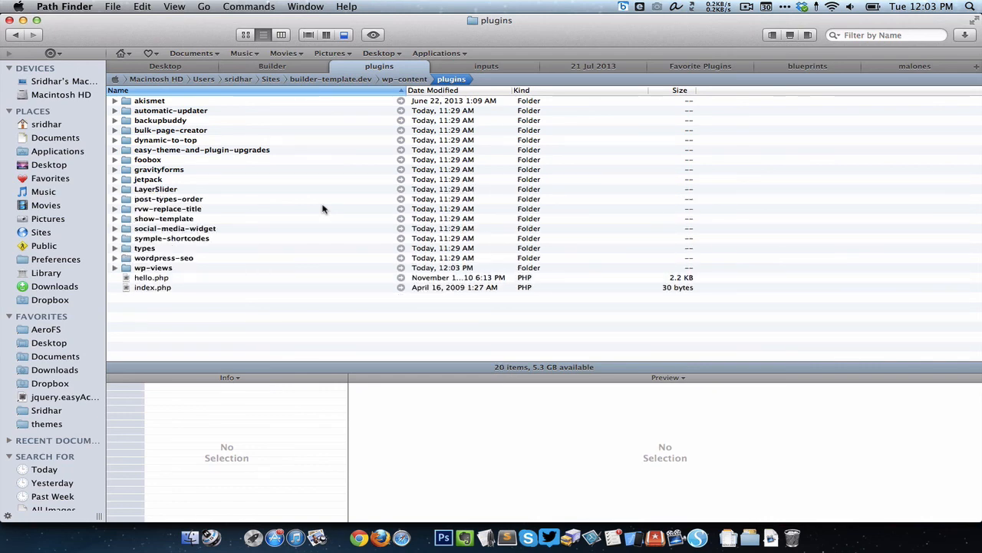
key("super+Tab")
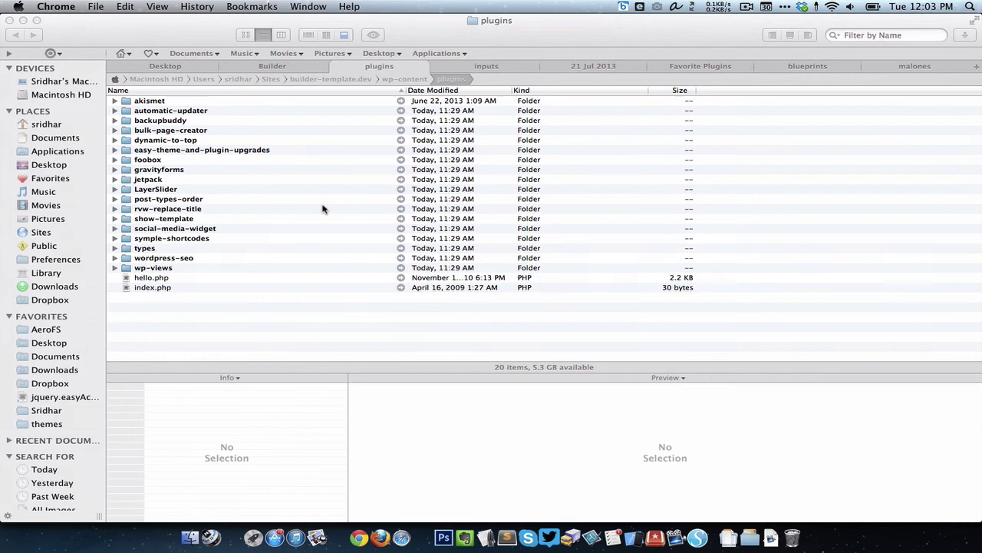
Step: Copy the Builder and BuilderChild-Default theme folders into wp-content/themes
left_click(323, 208)
left_click(272, 66)
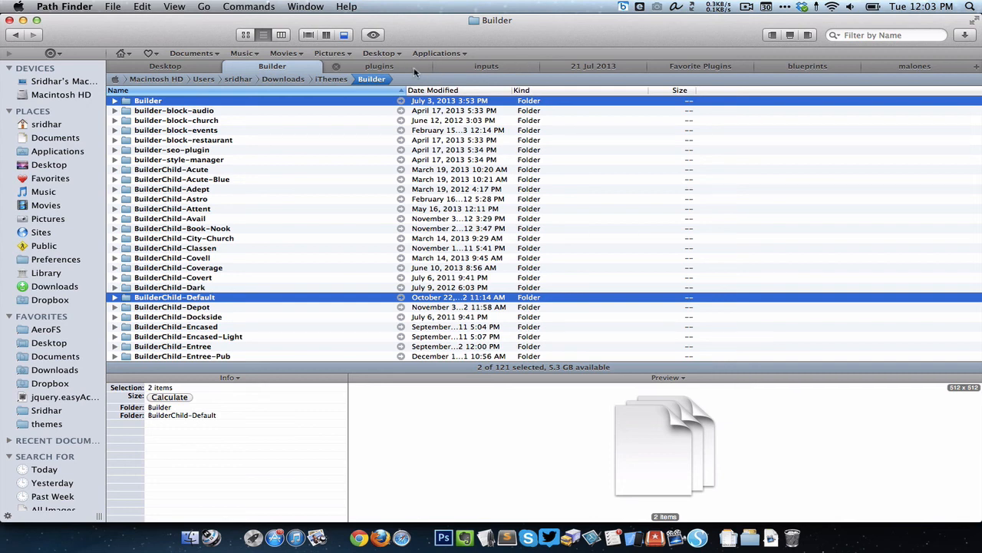
left_click(379, 66)
left_click(404, 79)
key("Down")
key("super+Down")
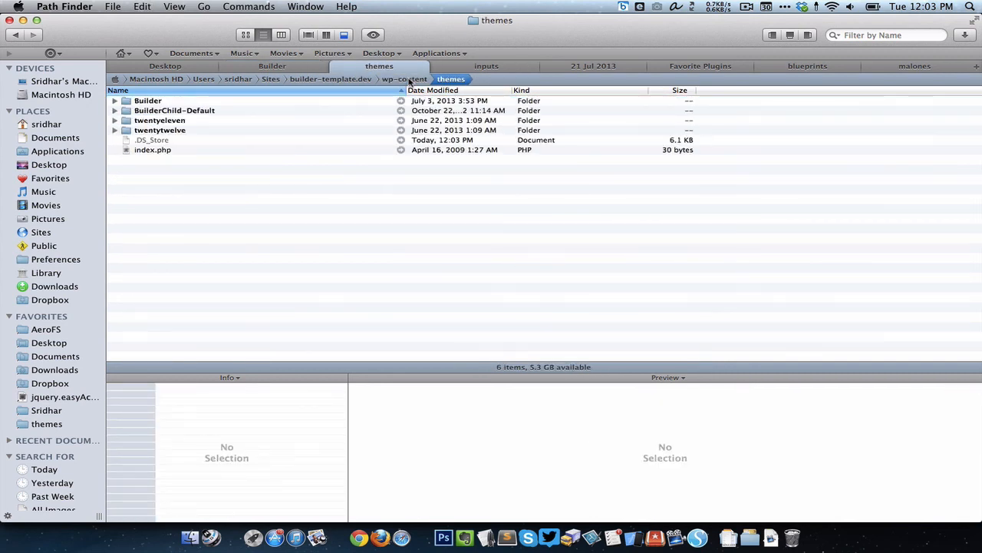
key("super+Tab")
key("super+Tab")
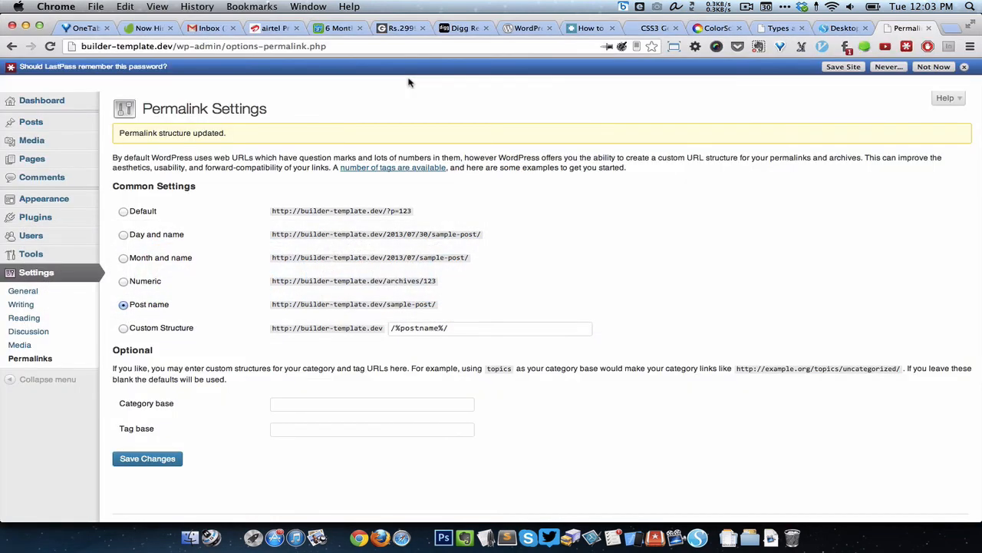
mouse_move(44, 199)
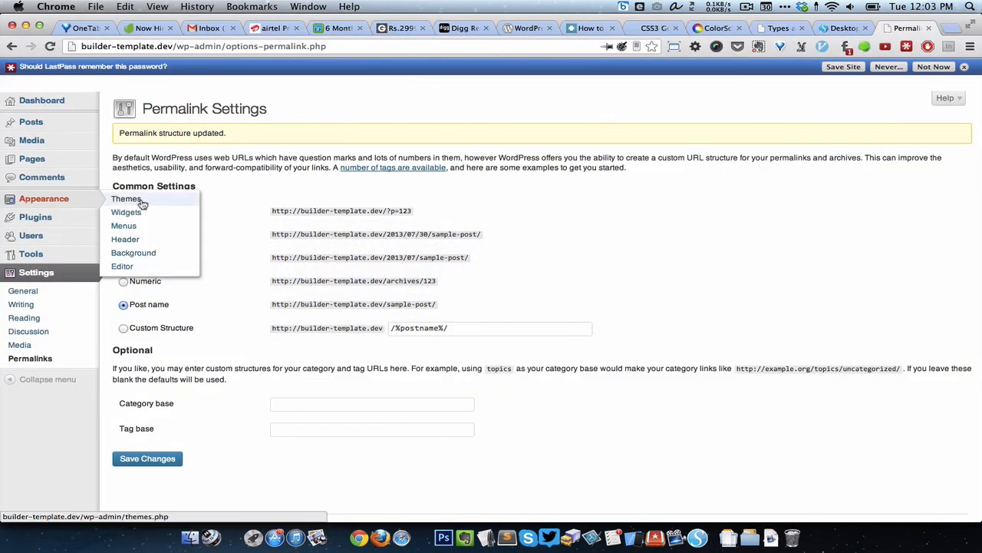
Step: Activate the Default Builder child theme and go to Layouts & Views
left_click(138, 204)
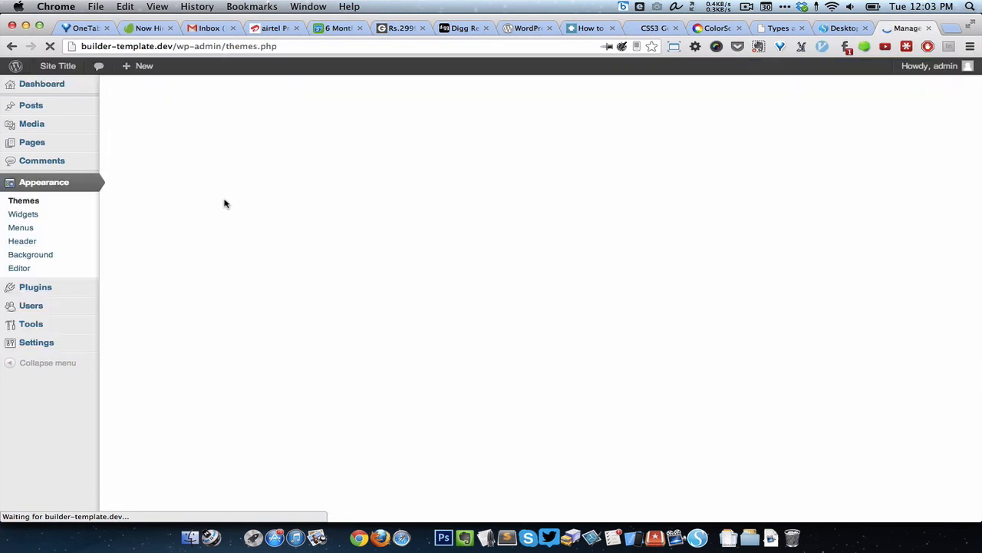
scroll(369, 228, "down", 3)
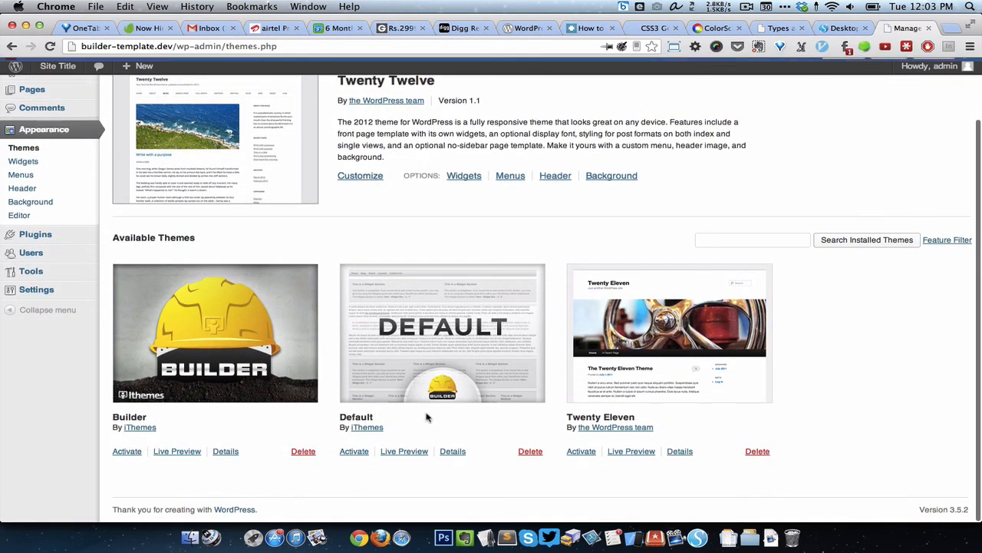
left_click(354, 450)
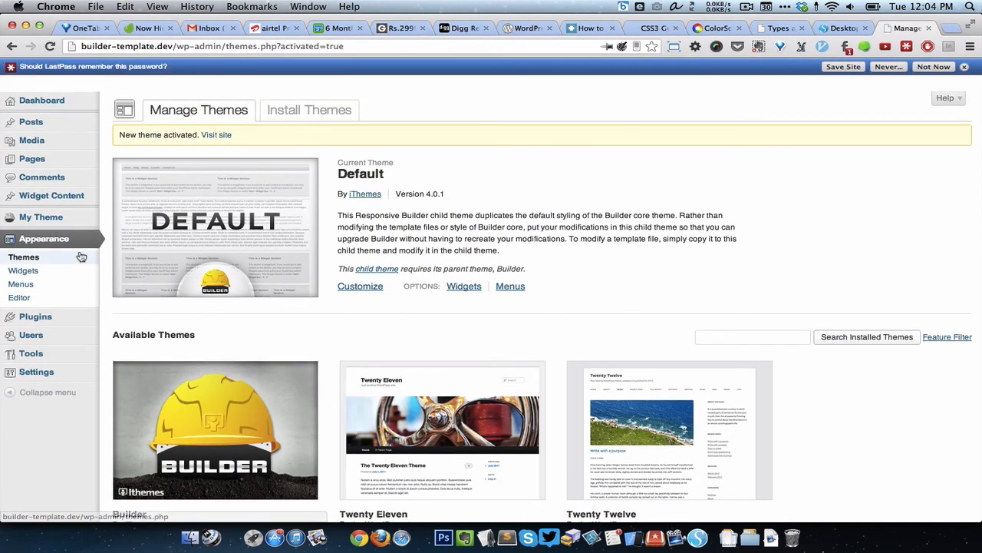
mouse_move(40, 218)
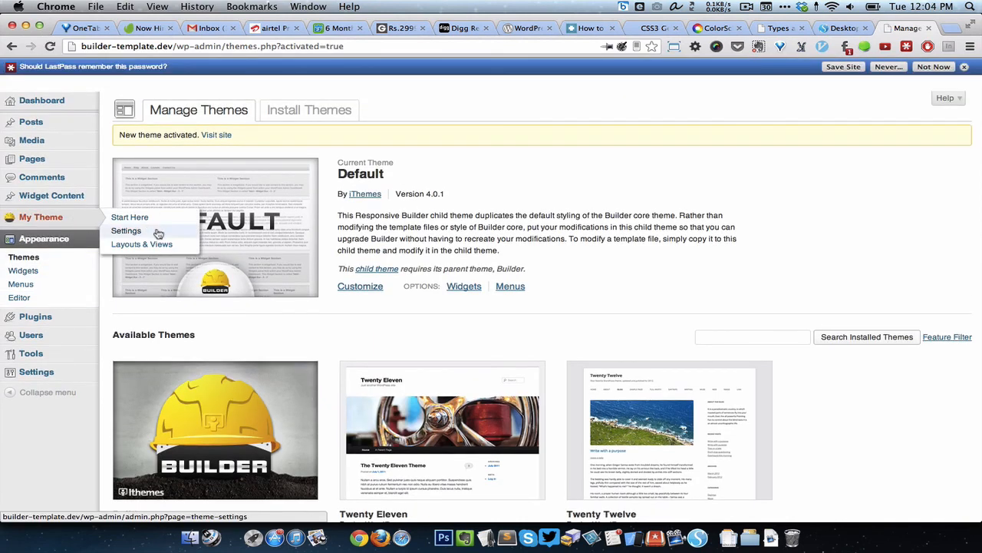
left_click(165, 246)
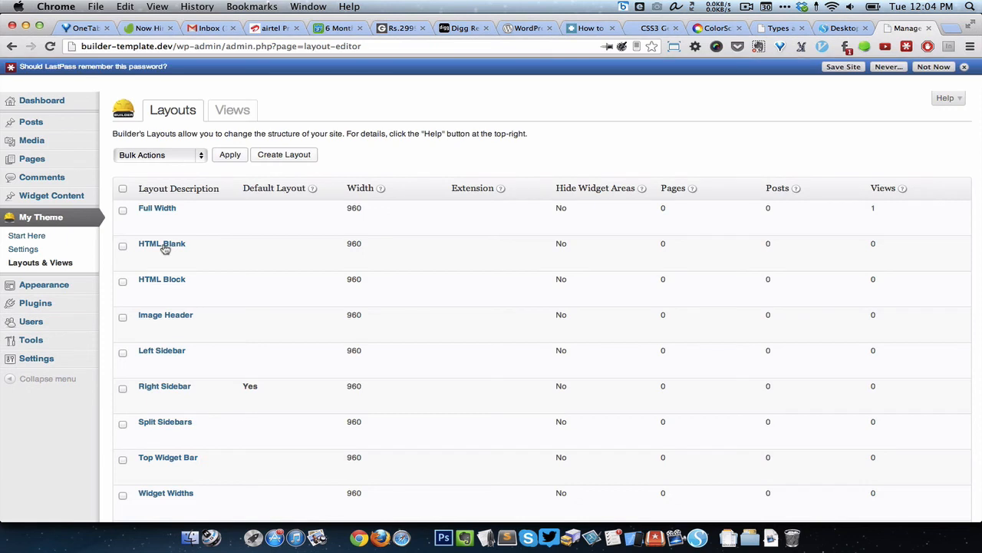
Step: Bulk-delete every Builder layout except Full Width and Right Sidebar
left_click(122, 188)
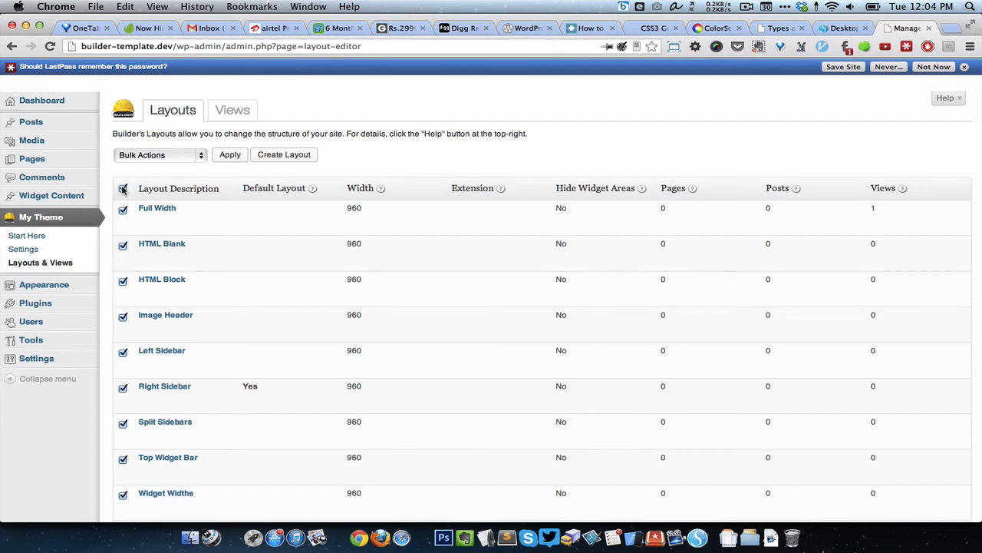
mouse_move(157, 216)
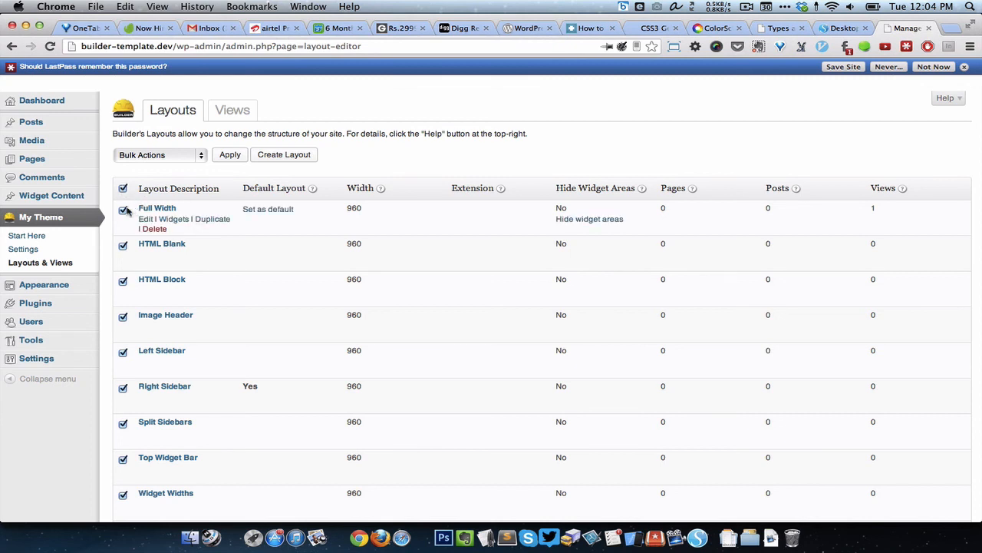
left_click(123, 210)
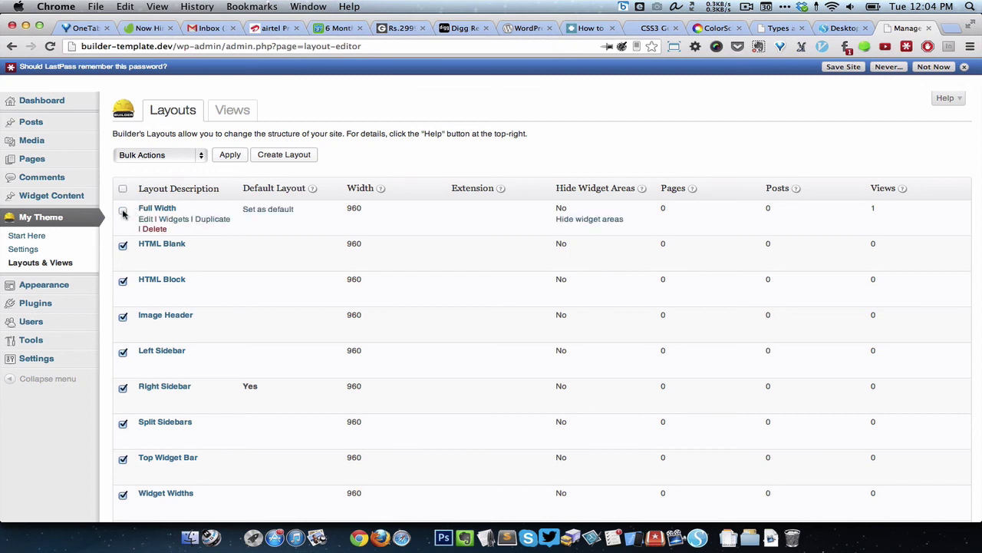
left_click(124, 389)
scroll(231, 307, "down", 1)
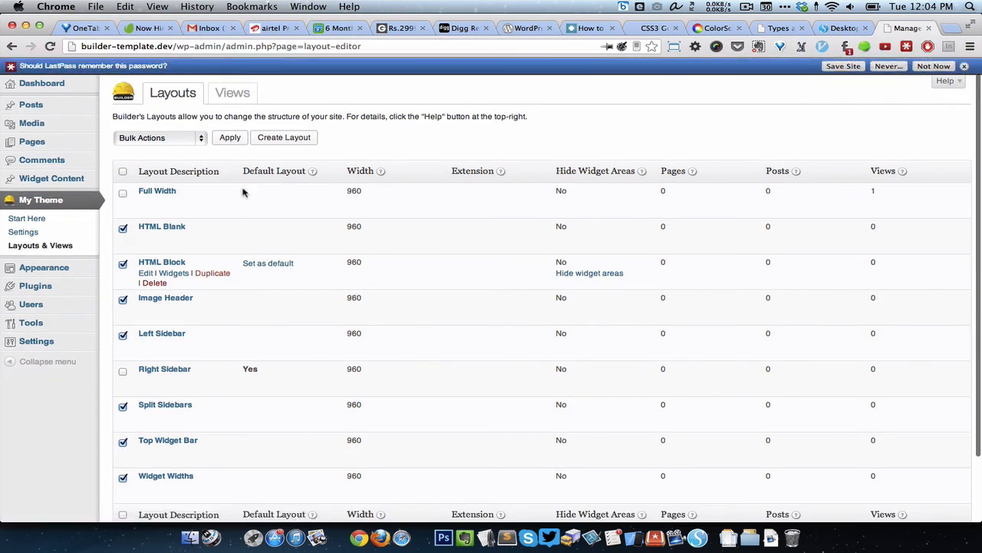
left_click(192, 139)
left_click(165, 147)
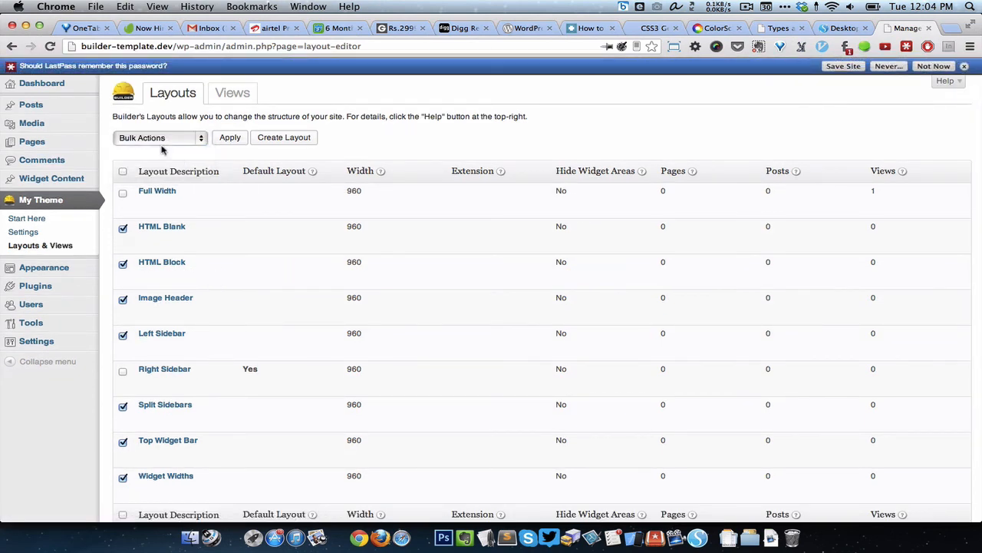
left_click(229, 137)
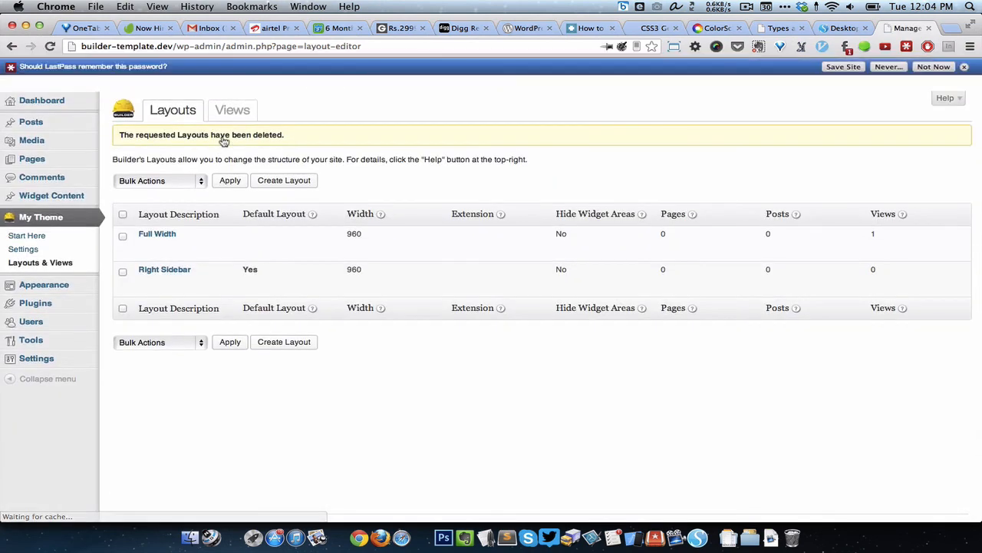
left_click(35, 303)
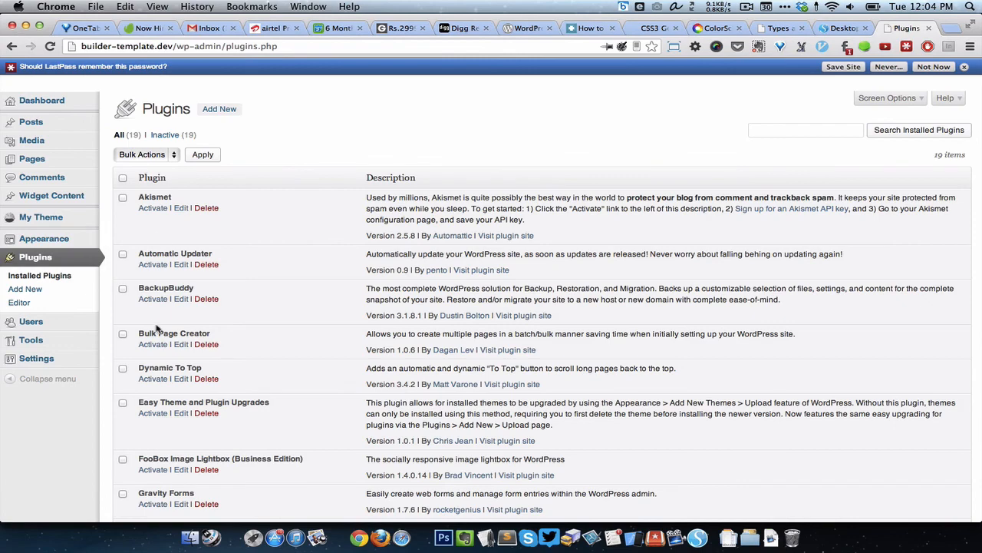
scroll(154, 330, "down", 5)
scroll(154, 330, "down", 5)
Step: Delete the Hello Dolly plugin and bulk-activate all remaining plugins
left_click(206, 364)
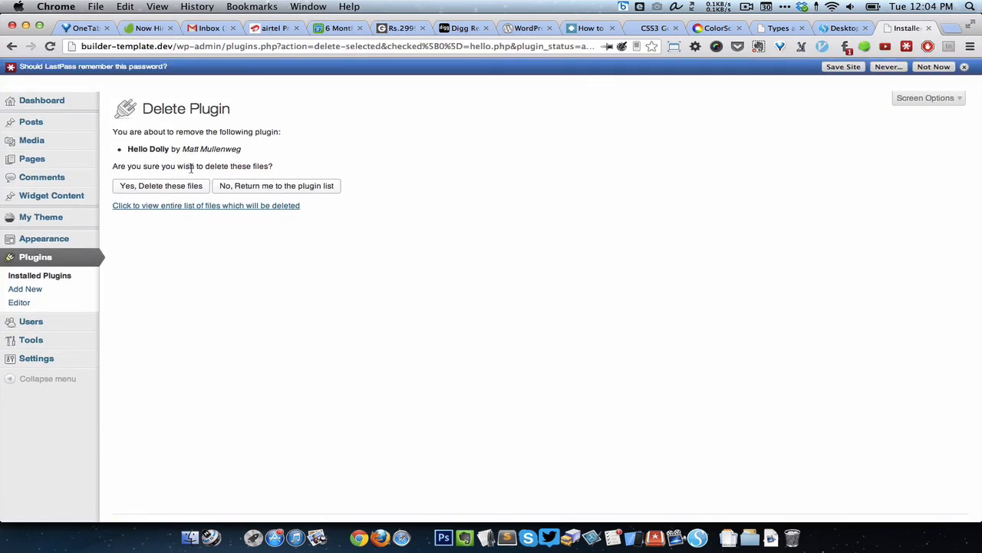
left_click(161, 185)
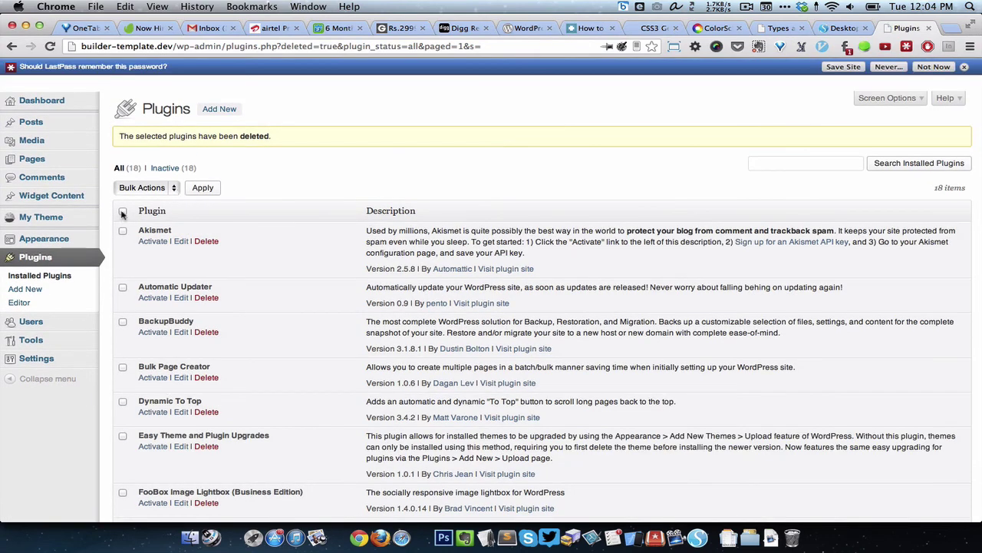
left_click(123, 212)
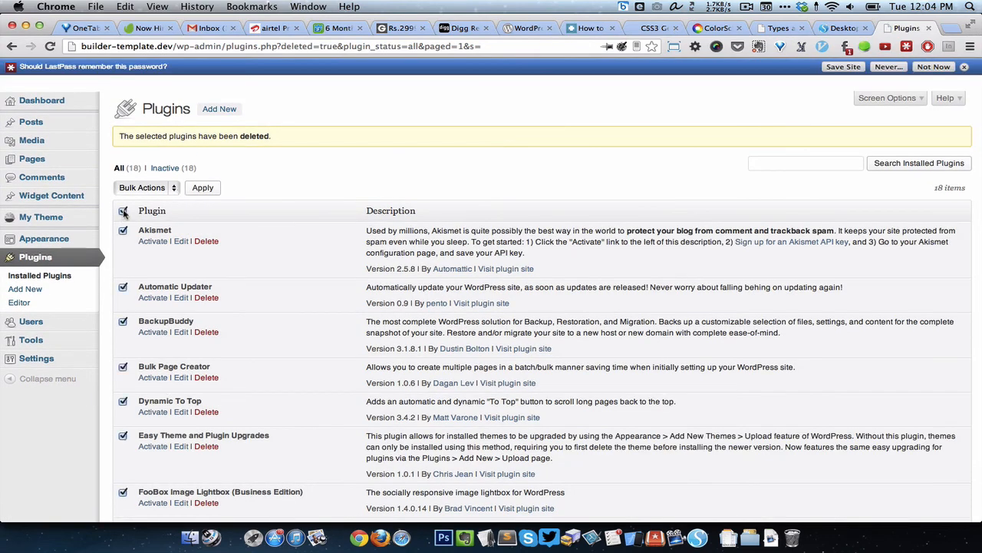
left_click(147, 187)
left_click(146, 198)
left_click(203, 188)
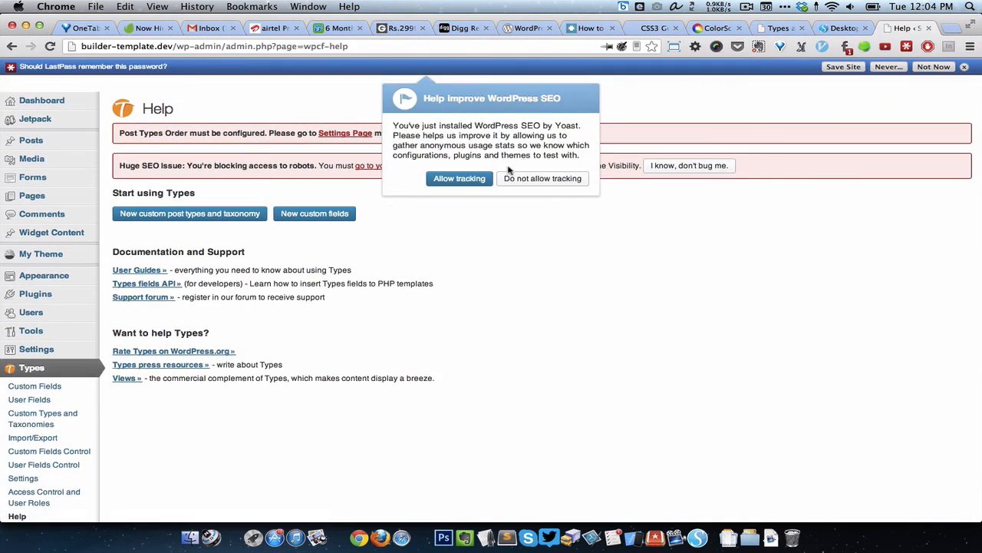
Step: Decline Yoast SEO tracking and go to the Post Types Order settings page
left_click(542, 178)
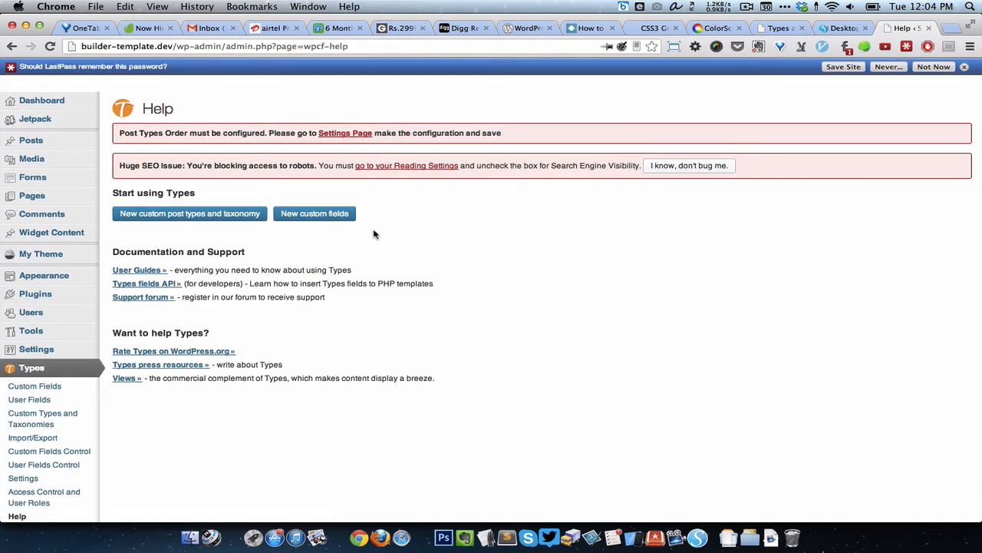
left_click(344, 133)
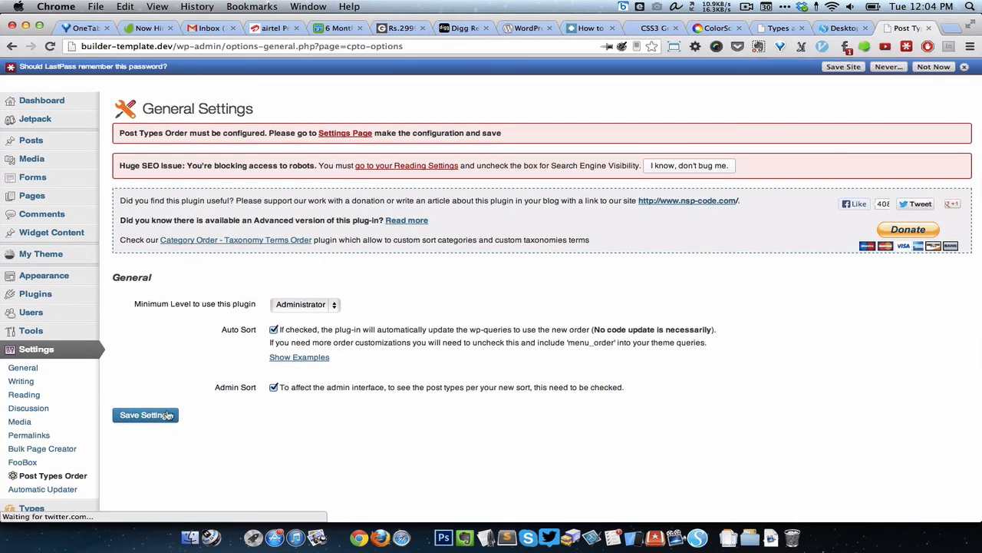
Step: Save the Post Types Order settings and navigate to the Gravity Forms general settings
left_click(151, 417)
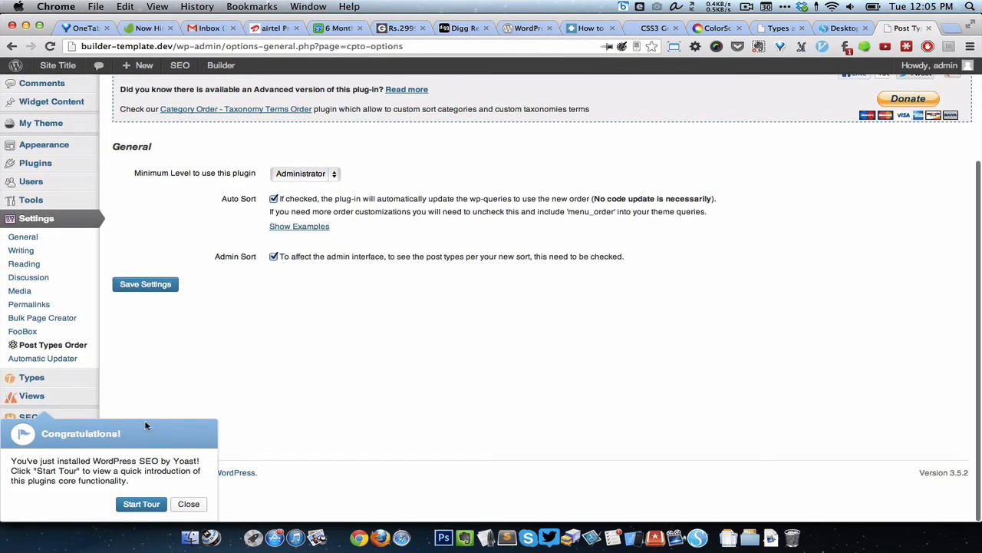
left_click(189, 504)
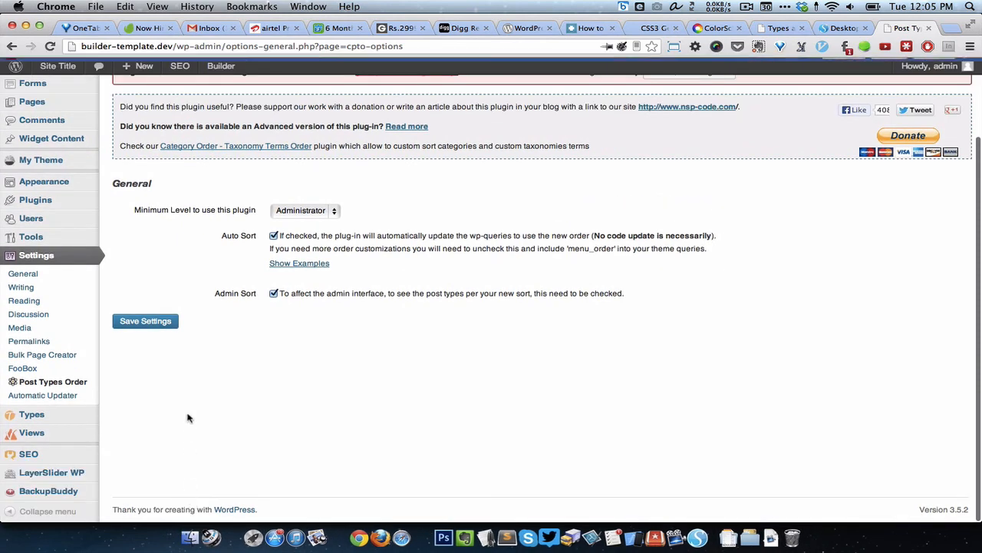
left_click(22, 368)
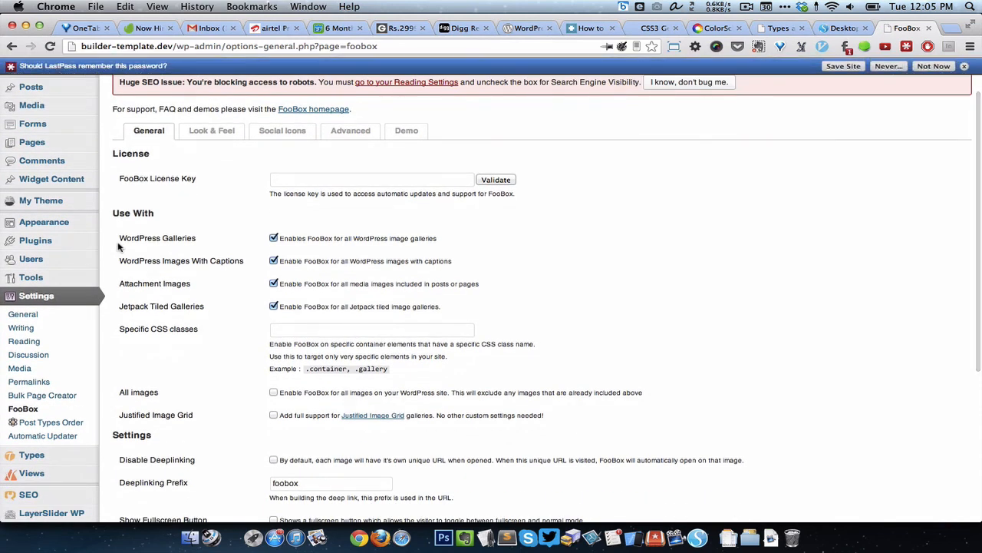
mouse_move(32, 177)
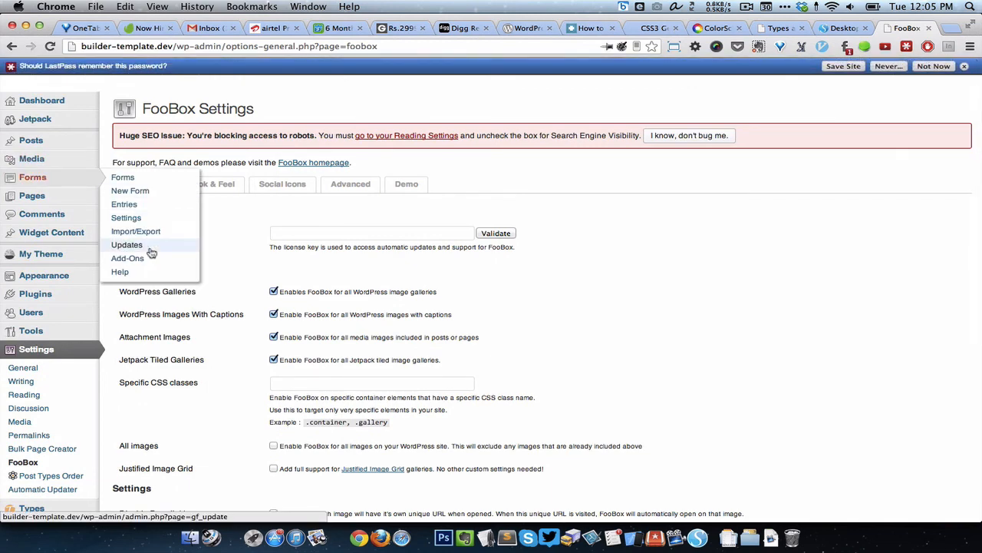
left_click(126, 218)
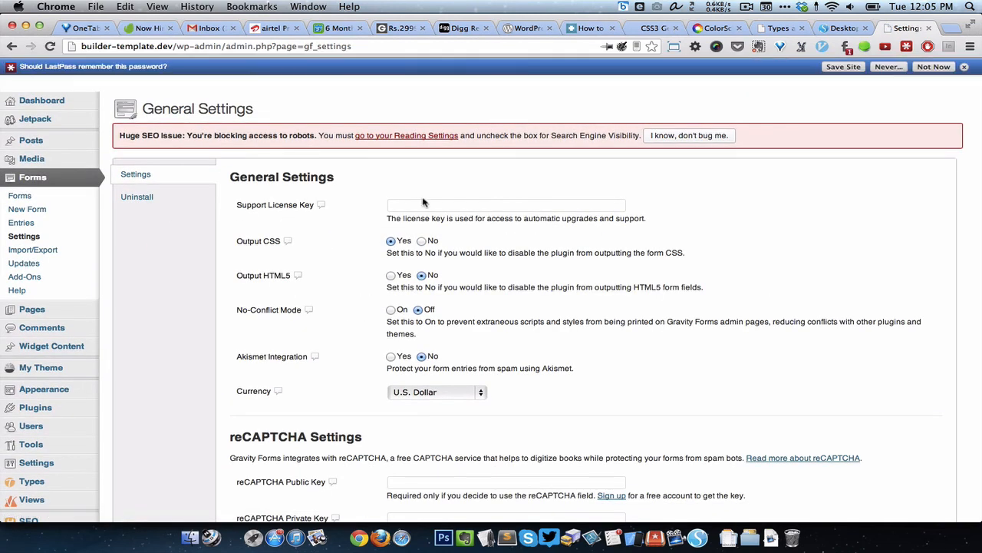
Step: Paste the support license key, save the Gravity Forms settings, and return to the installed plugins list
left_click(430, 204)
key("super+v")
left_click(691, 202)
scroll(594, 216, "down", 10)
left_click(261, 288)
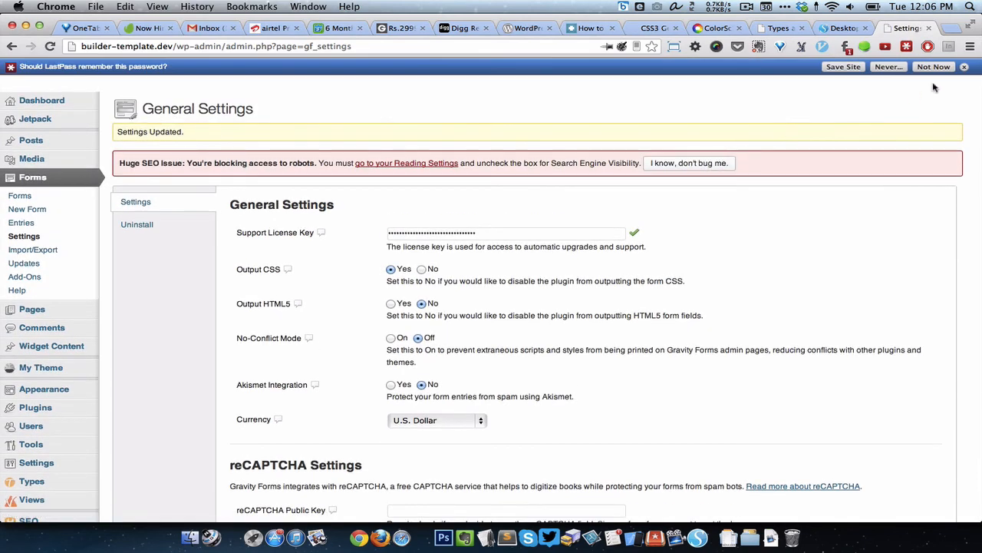
left_click(964, 66)
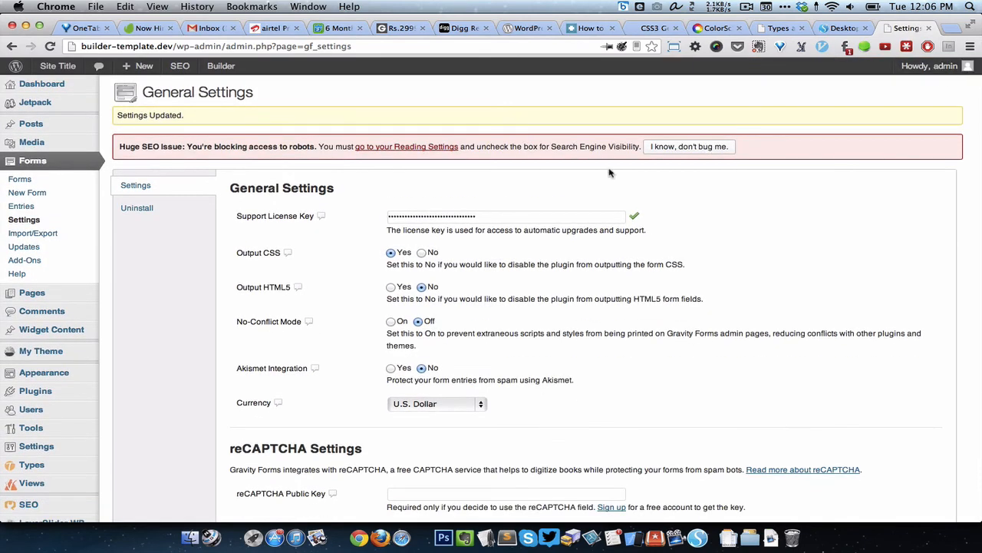
left_click(35, 391)
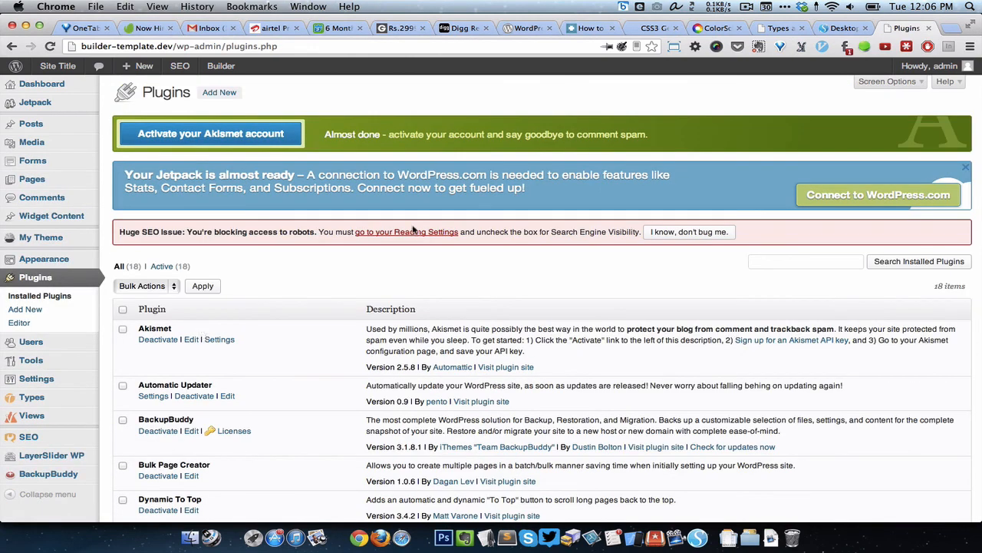
scroll(445, 239, "down", 2)
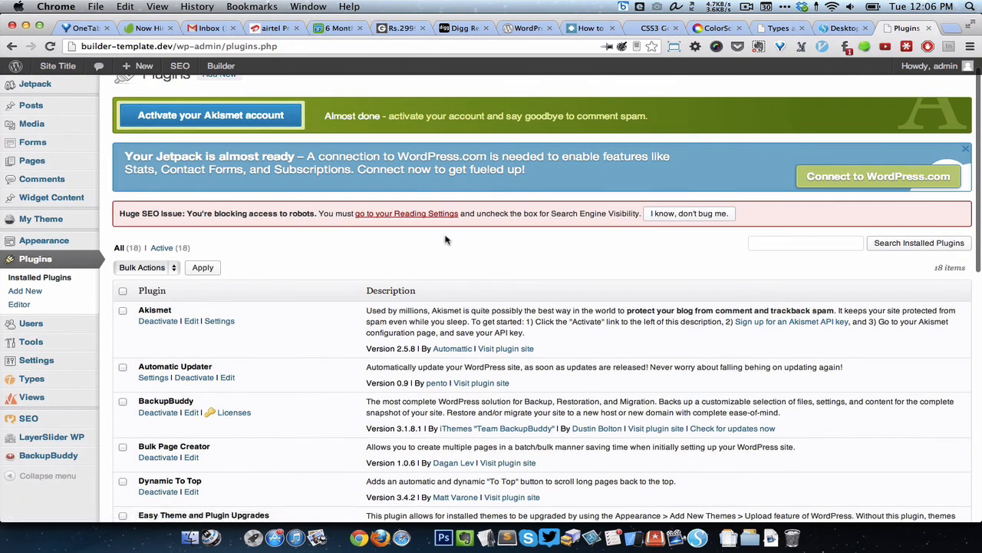
scroll(445, 240, "down", 1)
Step: Review the Akismet existing-key form, then visit the builder-template.dev public homepage
left_click(221, 297)
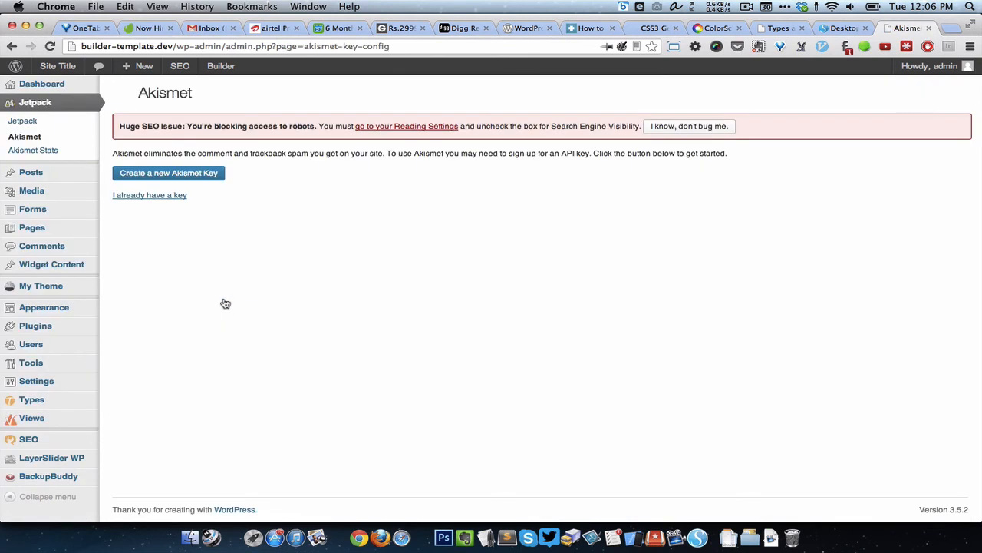
left_click(150, 195)
left_click(380, 160)
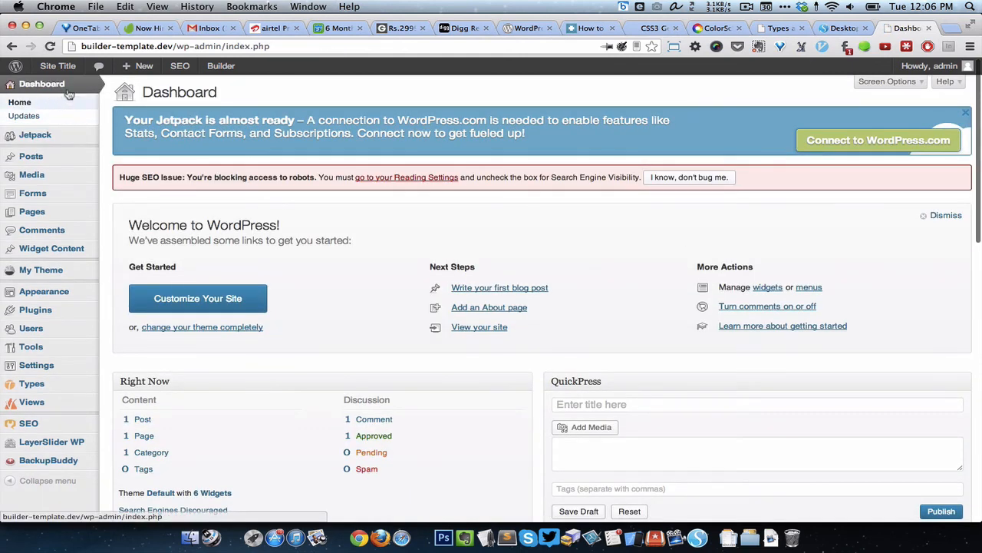
mouse_move(58, 66)
left_click(63, 88)
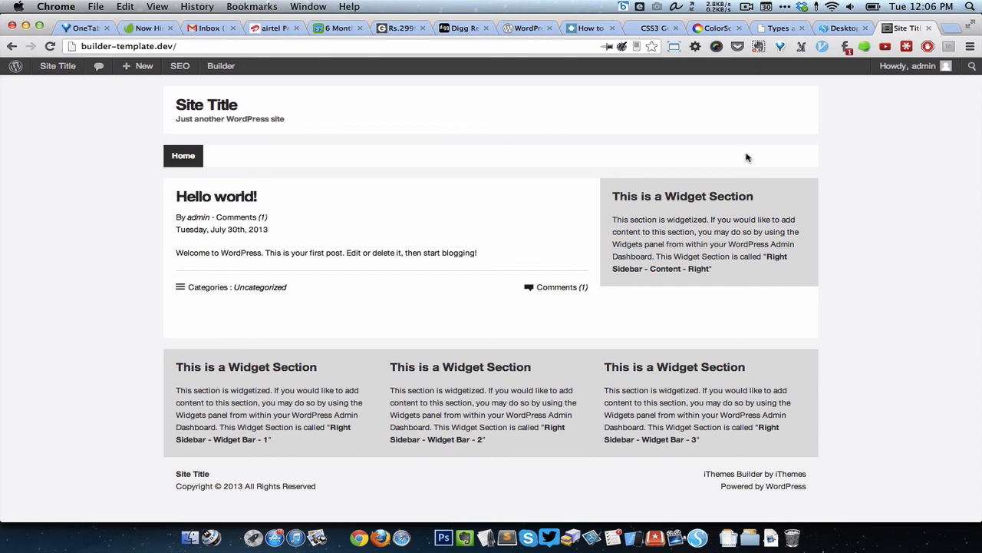
Step: Switch to DesktopServer and start the export-a-website wizard via Export, import or share
key("super+Tab")
key("Tab")
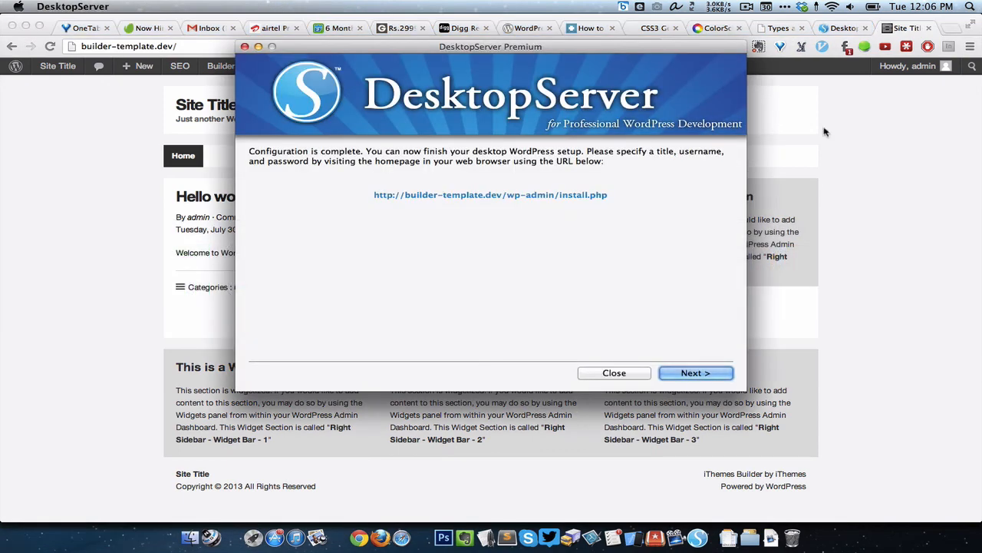
left_click(716, 374)
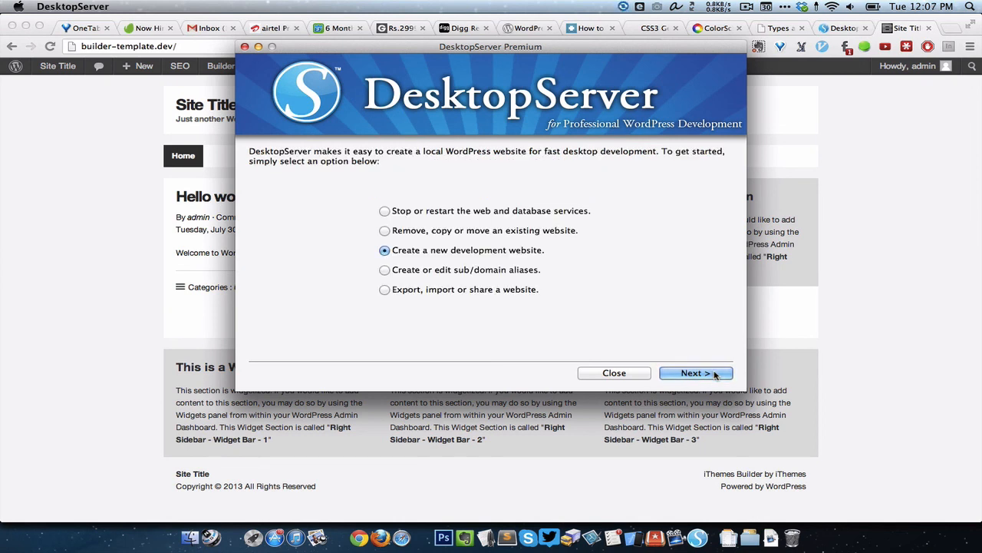
left_click(470, 292)
left_click(710, 374)
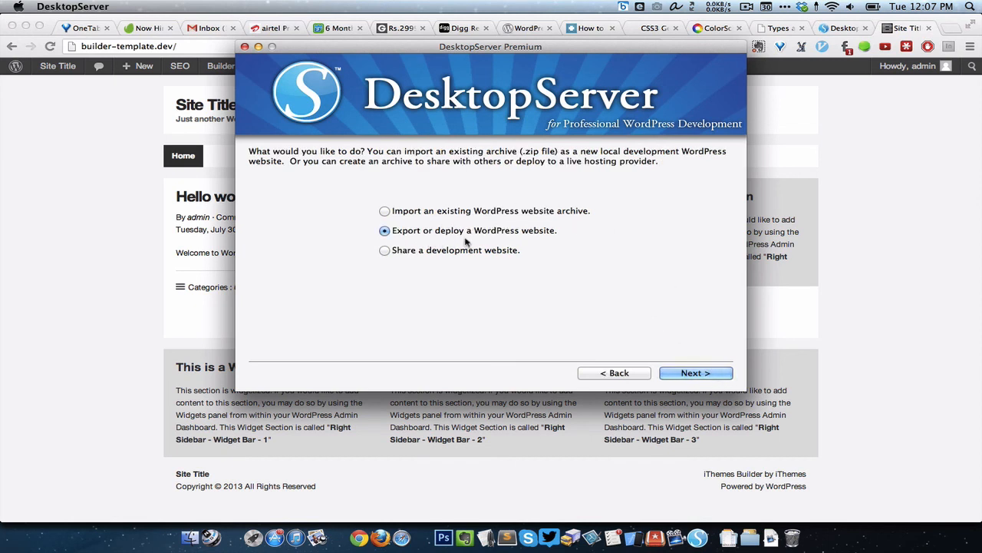
left_click(708, 373)
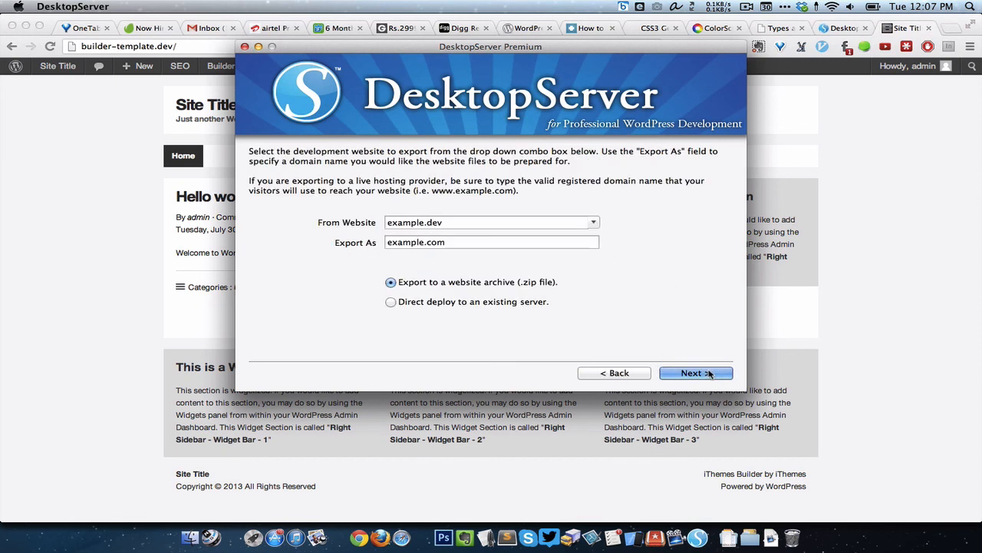
Step: Choose builder-template.dev, trim '.com' so it exports as builder-template, and continue to database details
left_click(594, 222)
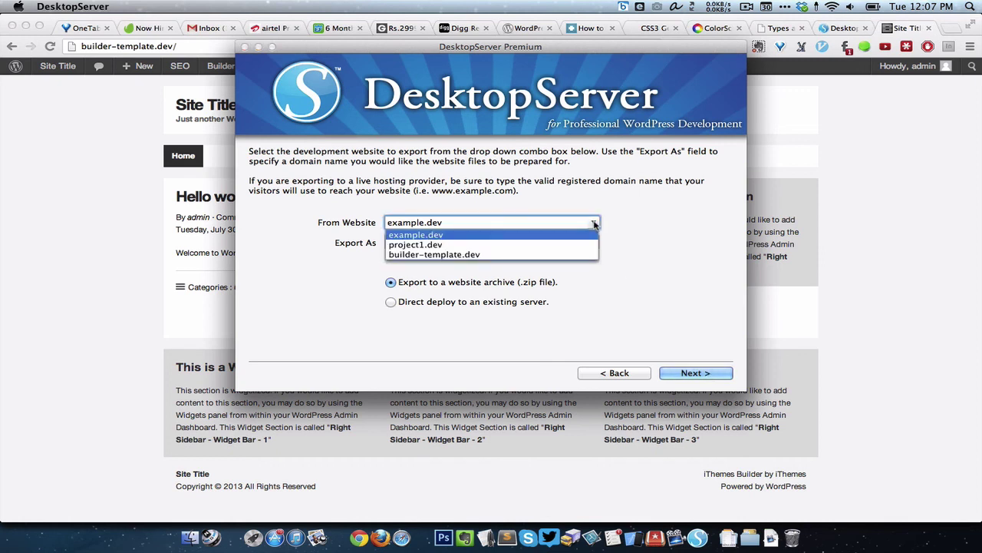
left_click(475, 254)
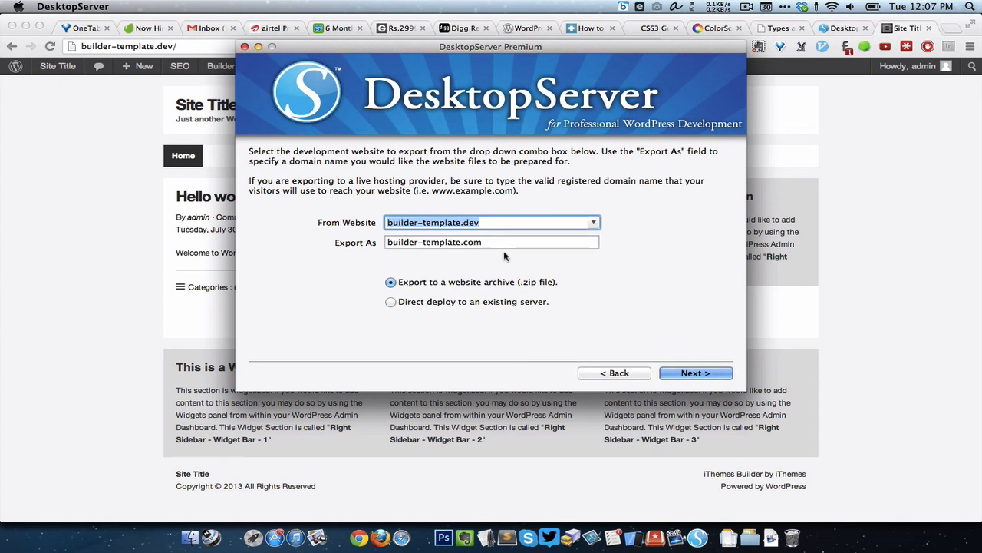
left_click(526, 243)
key("BackSpace")
key("BackSpace")
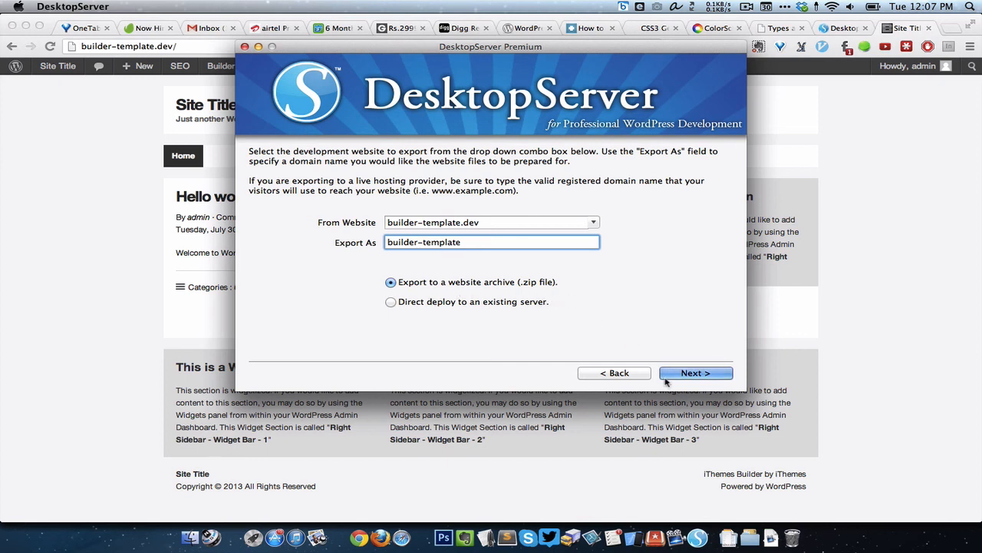
left_click(716, 375)
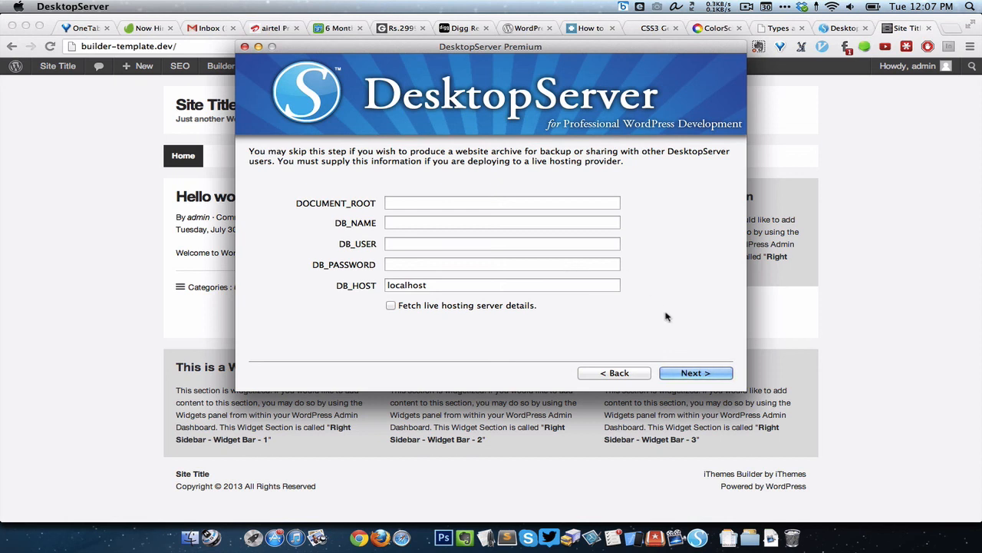
Step: Skip the database details, uncheck 'Encourage search engine visibility', and export builder-template.zip to Sites
left_click(680, 374)
left_click(725, 375)
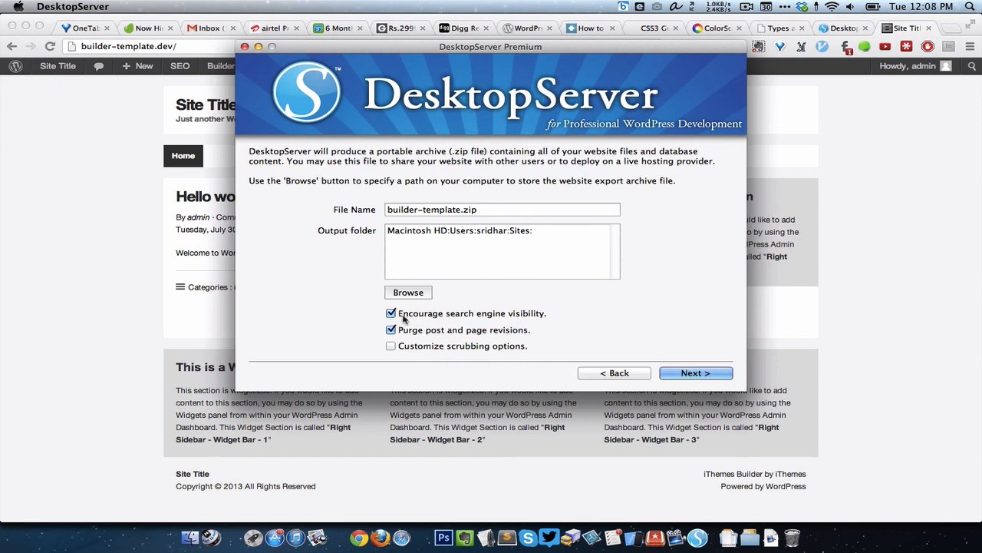
left_click(392, 313)
left_click(696, 373)
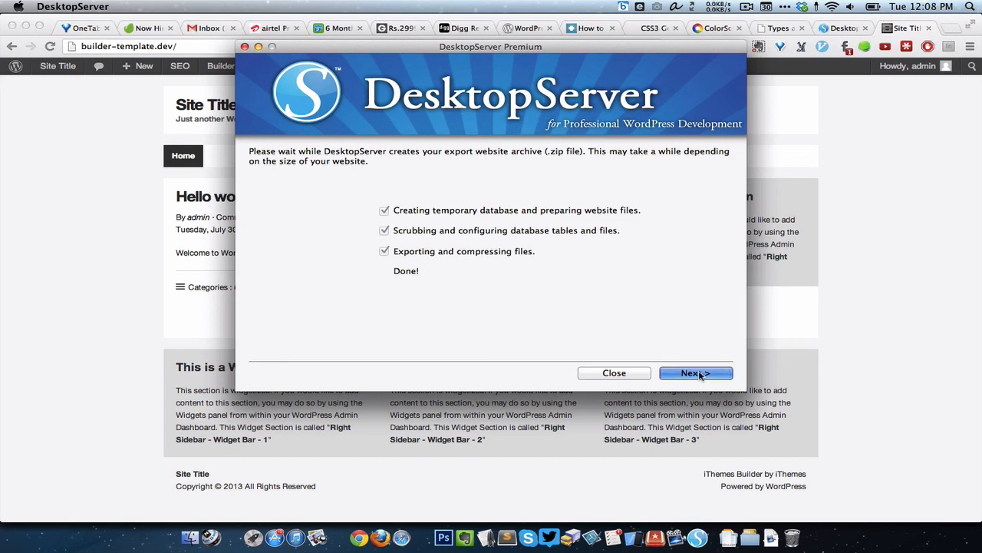
left_click(697, 373)
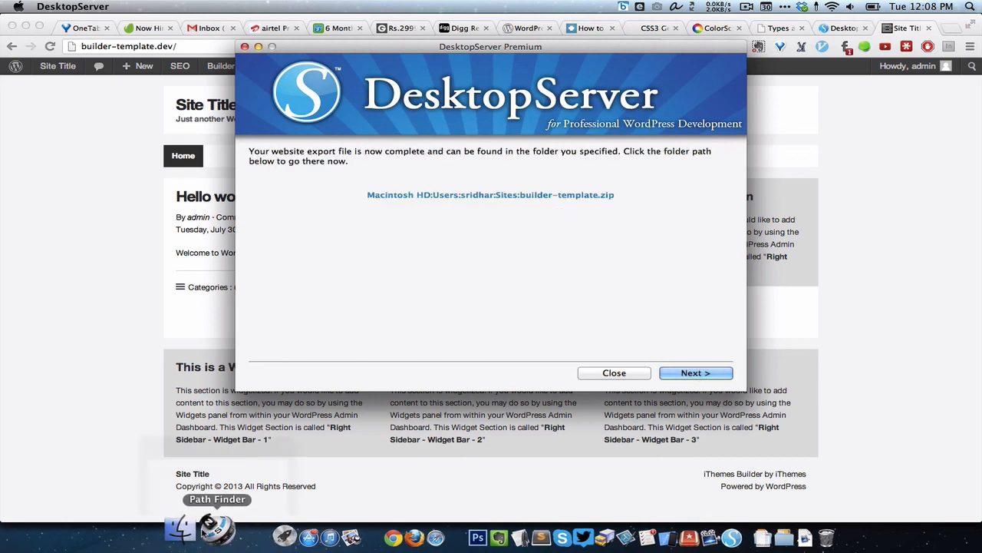
Step: Cut builder-template.zip from Sites into the XAMPP blueprints folder in Path Finder, then return to DesktopServer
left_click(217, 538)
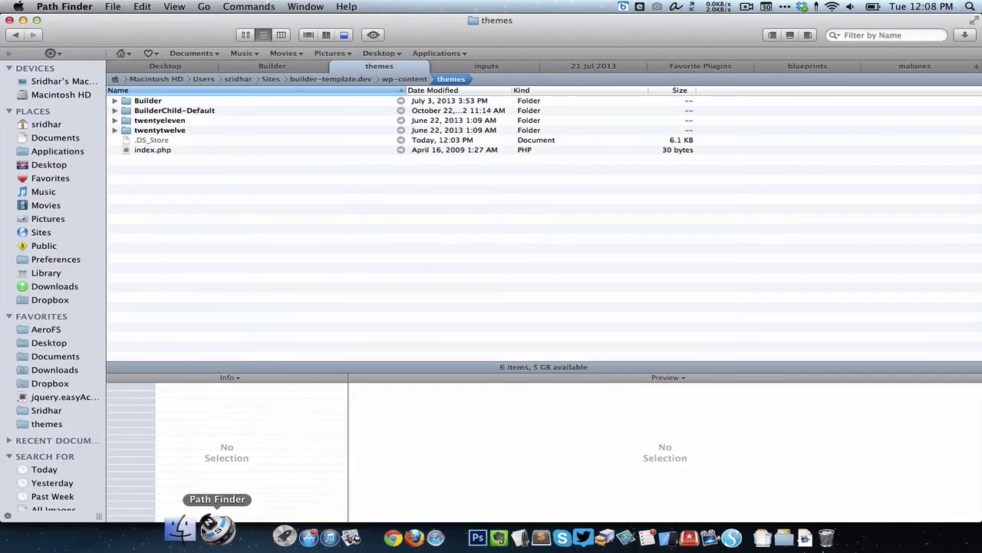
left_click(270, 79)
scroll(300, 215, "down", 5)
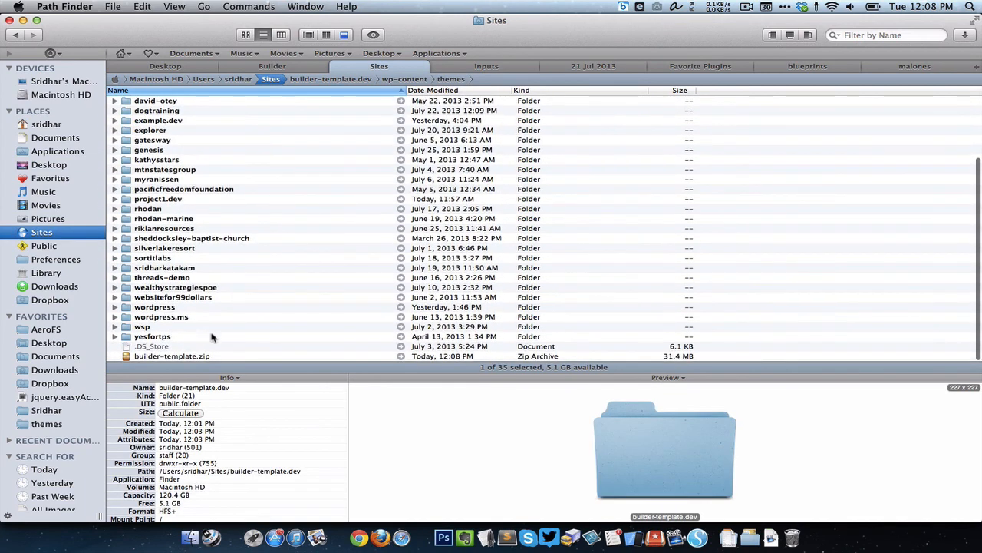
left_click(212, 357)
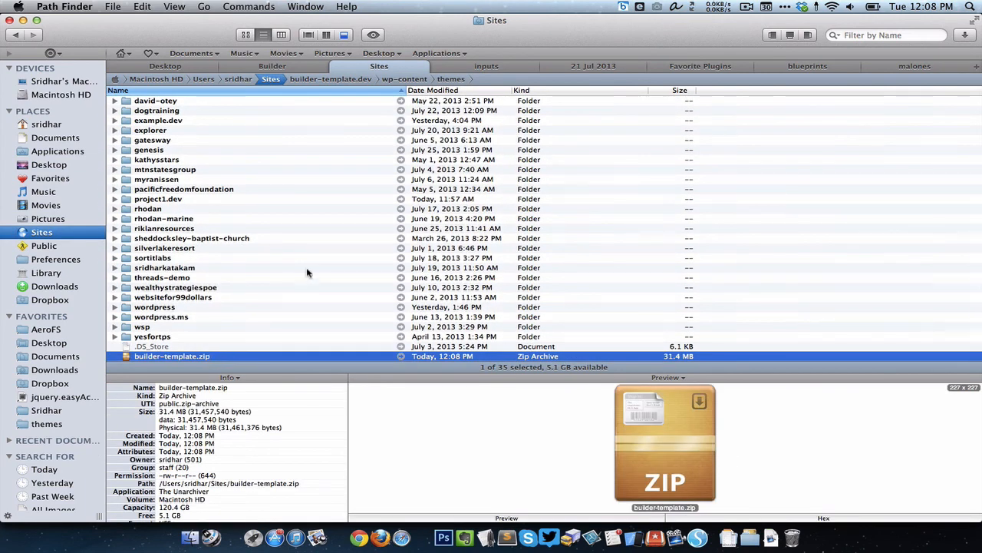
key("super+BackSpace")
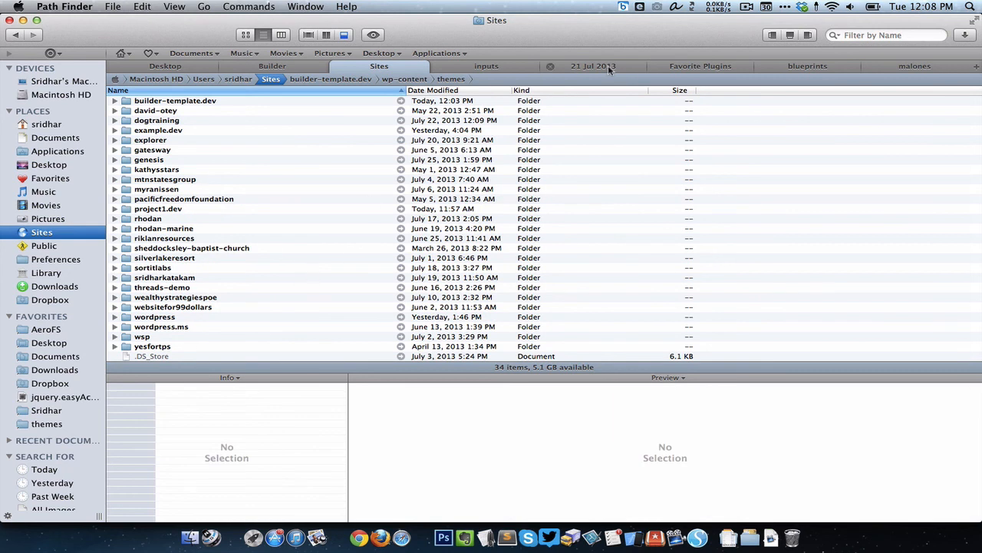
mouse_move(807, 66)
left_click(807, 66)
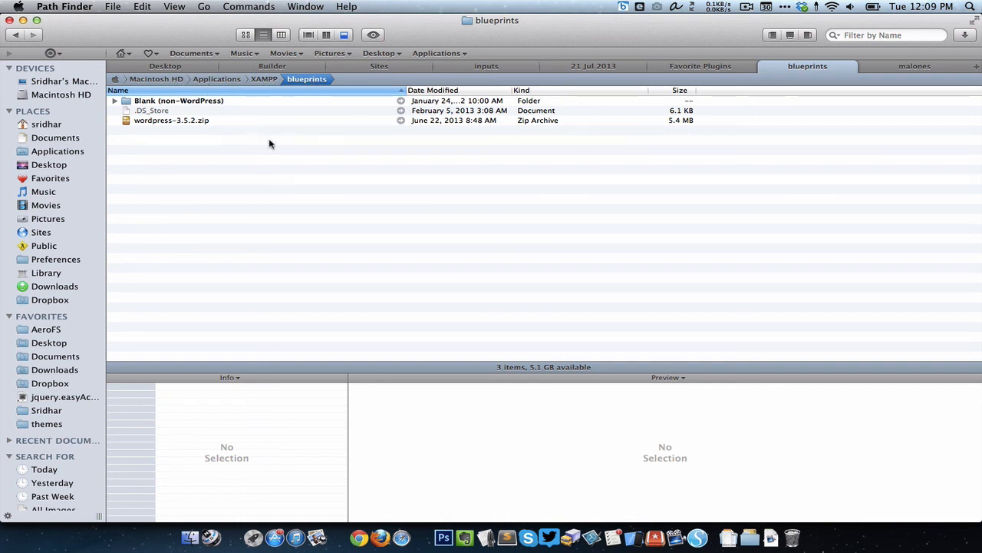
key("super+v")
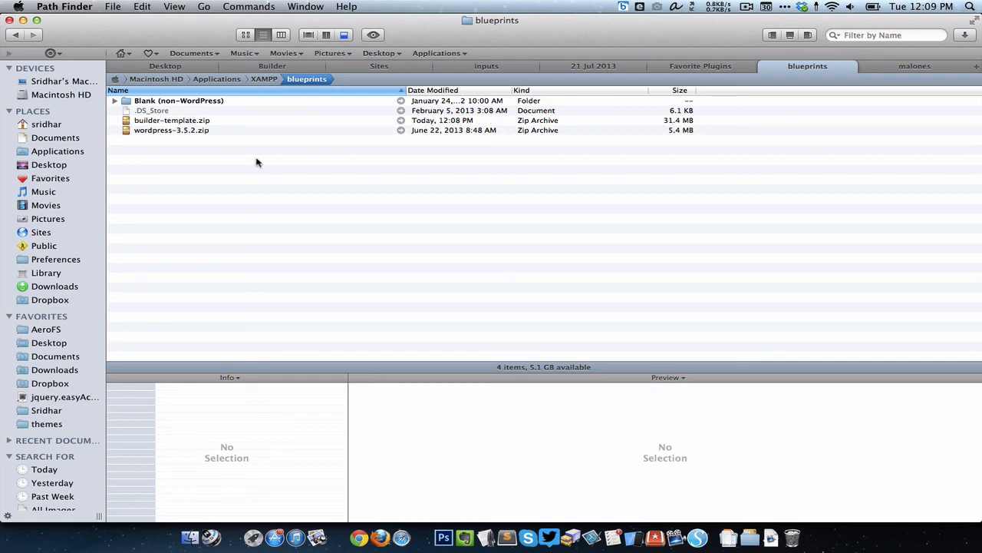
key("super+Tab")
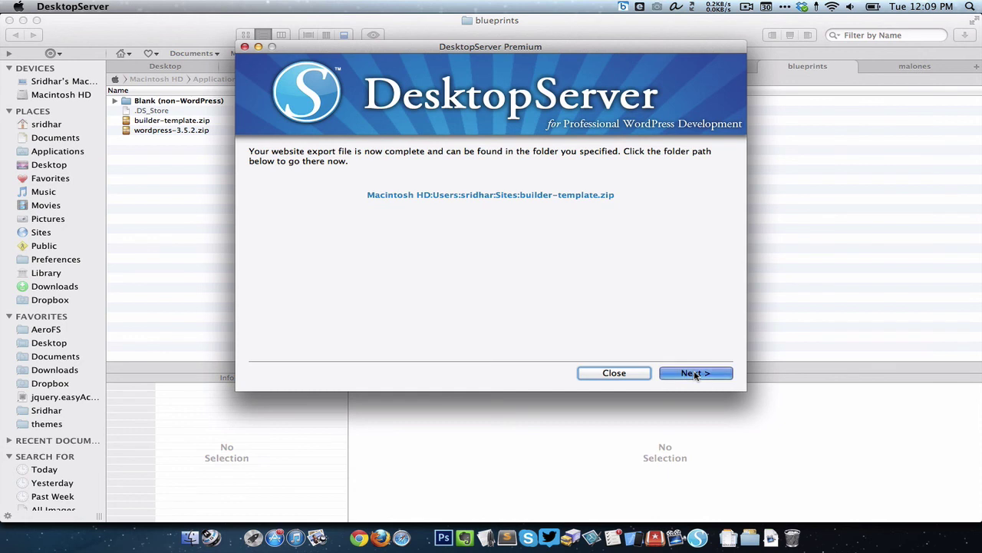
left_click(696, 373)
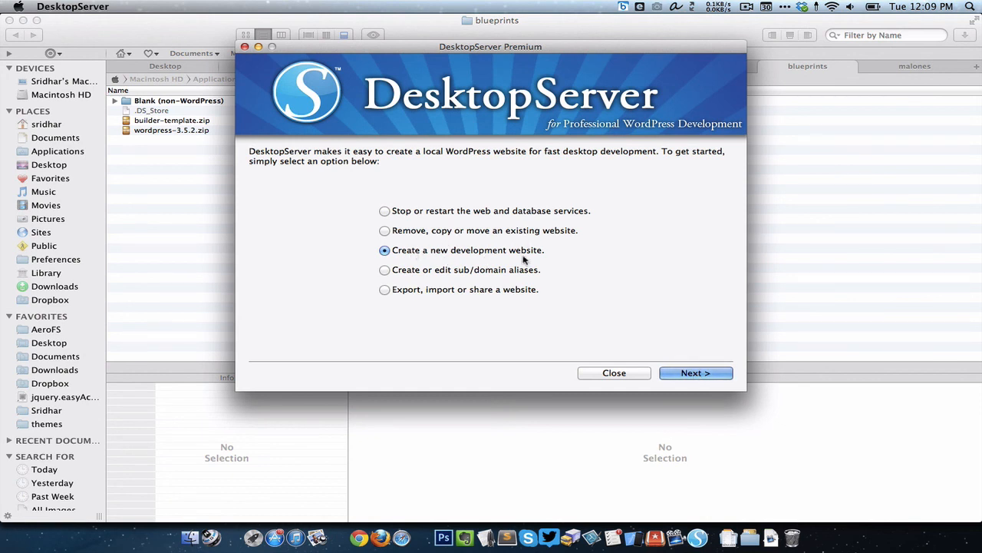
left_click(695, 372)
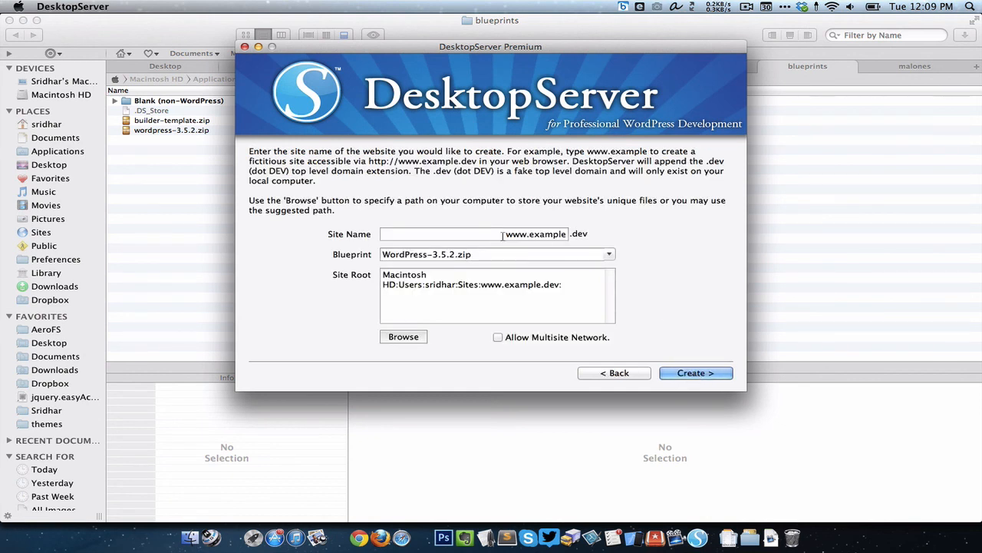
left_click(609, 254)
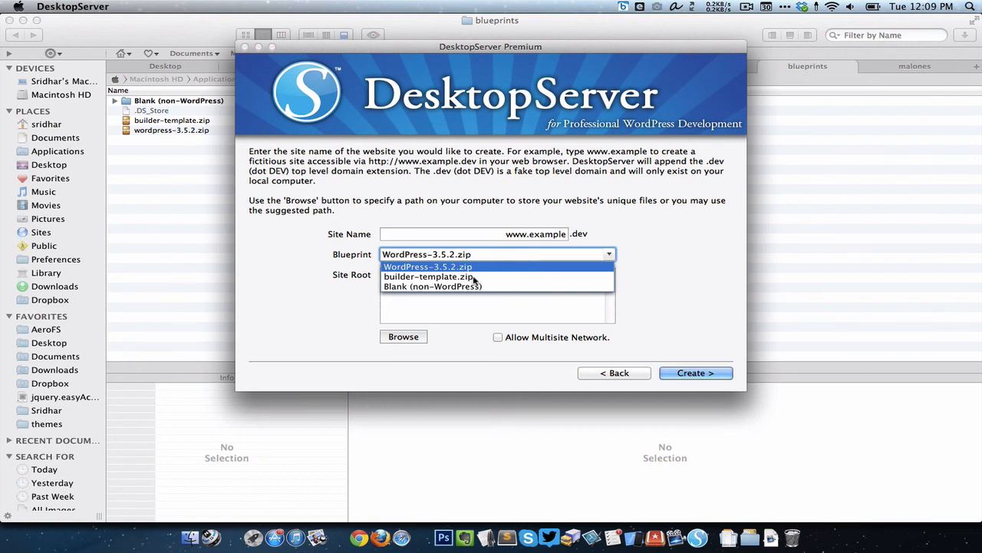
left_click(430, 276)
double_click(536, 234)
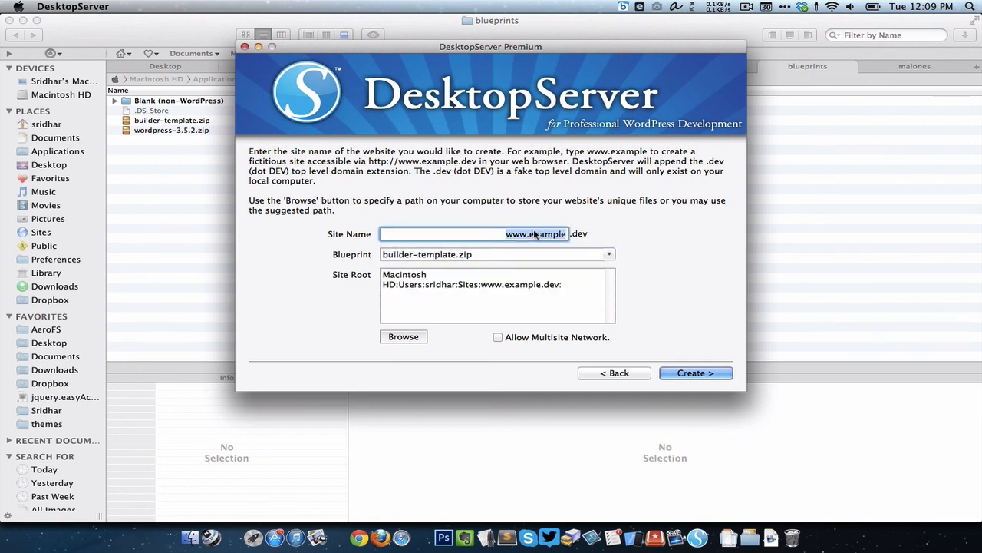
type("project")
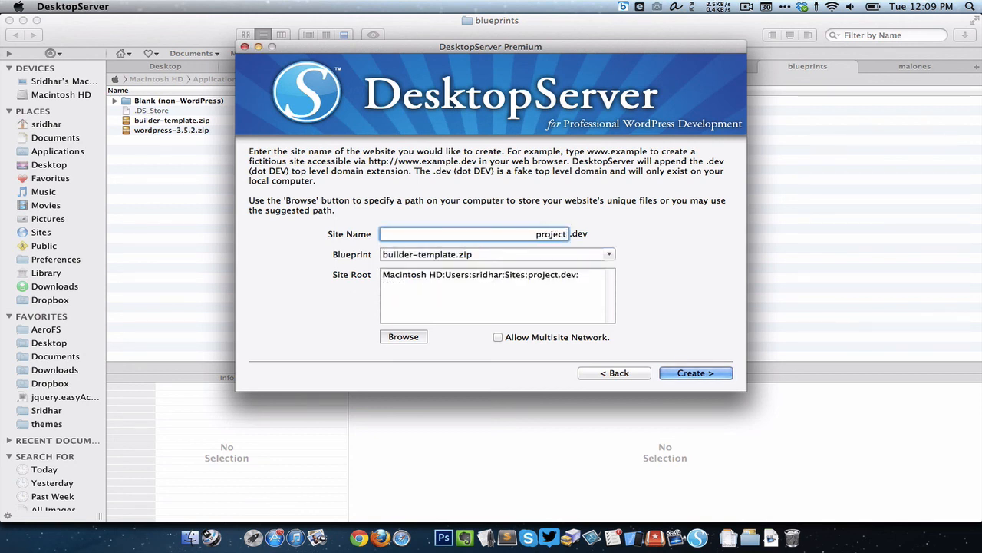
type("1")
left_click(612, 373)
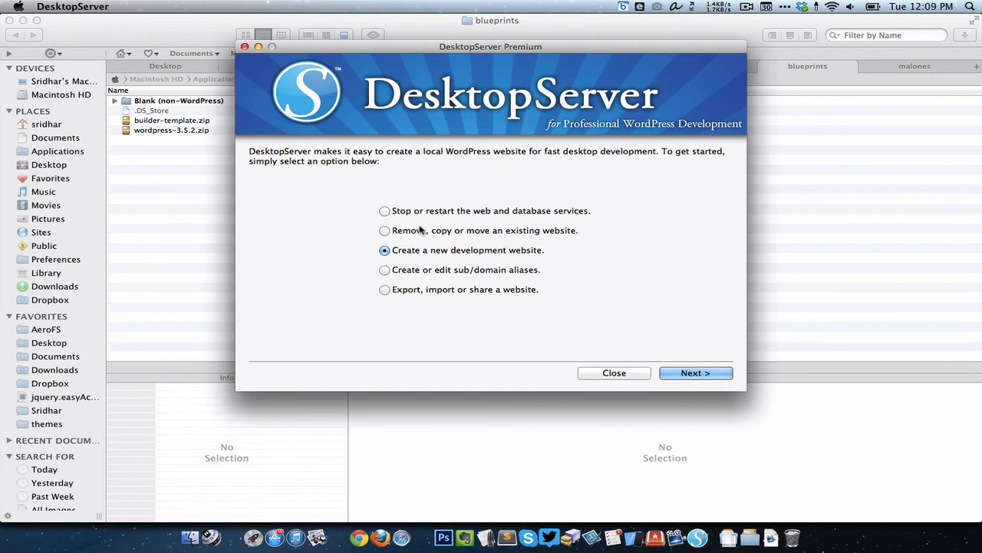
Step: Remove the project1.dev site via 'Remove, copy or move' and confirm deleting it
left_click(384, 230)
left_click(696, 373)
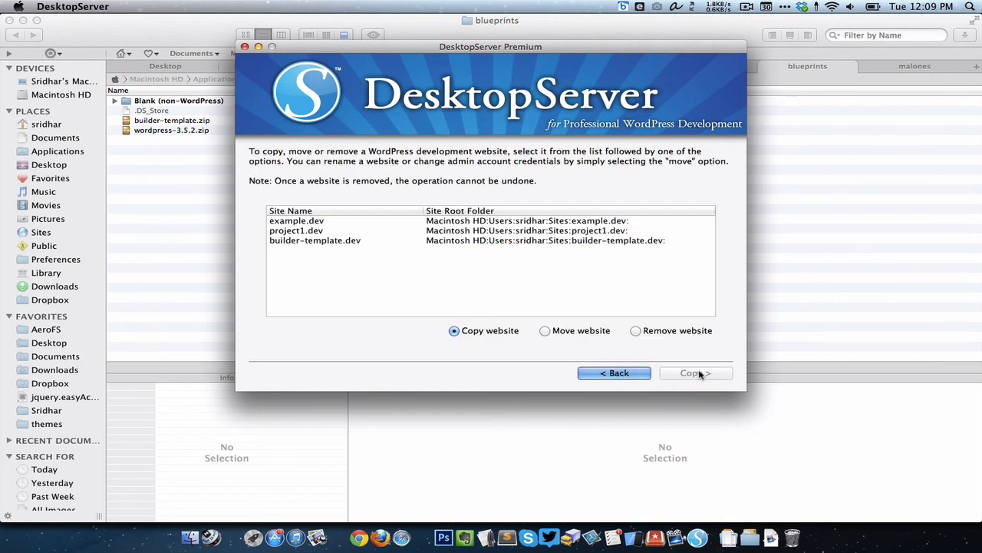
left_click(301, 230)
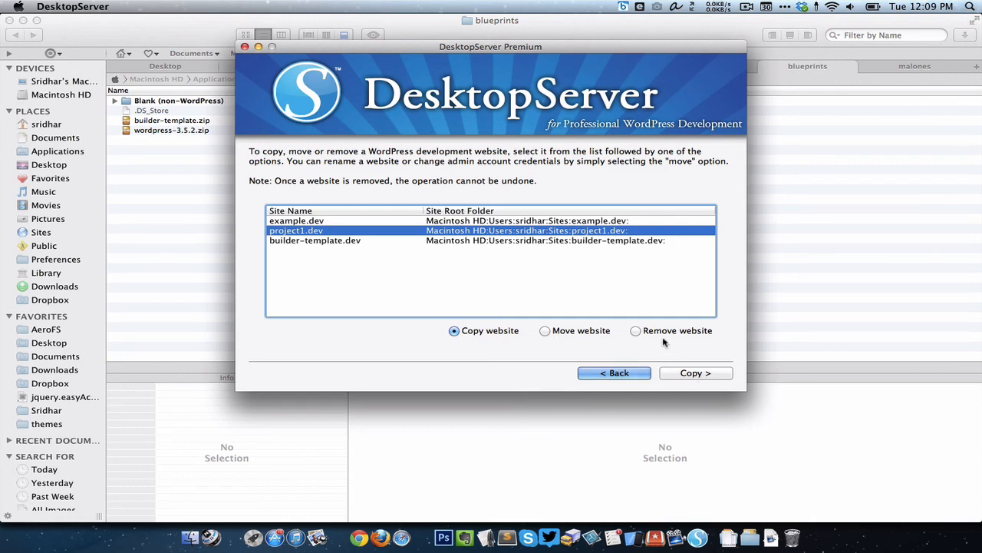
left_click(635, 331)
left_click(696, 373)
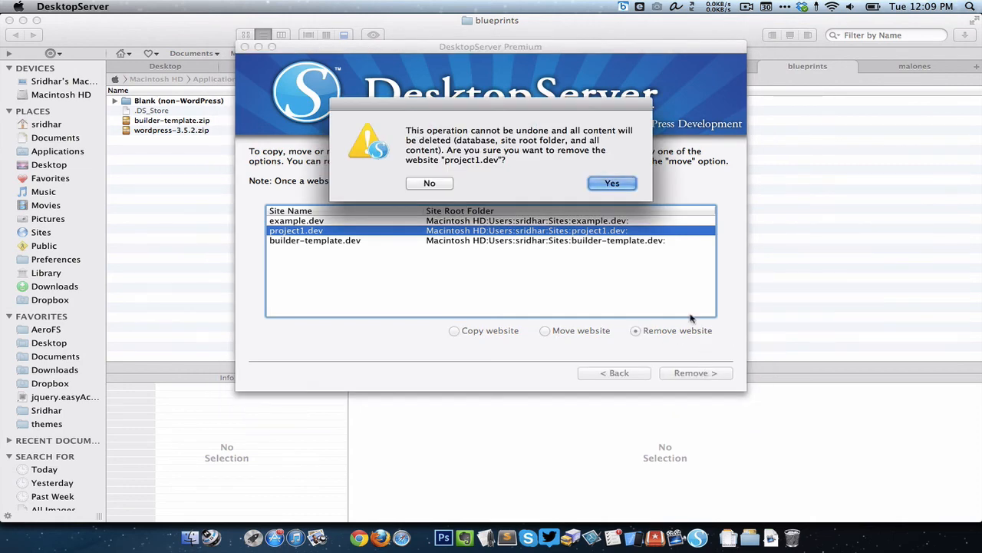
left_click(612, 184)
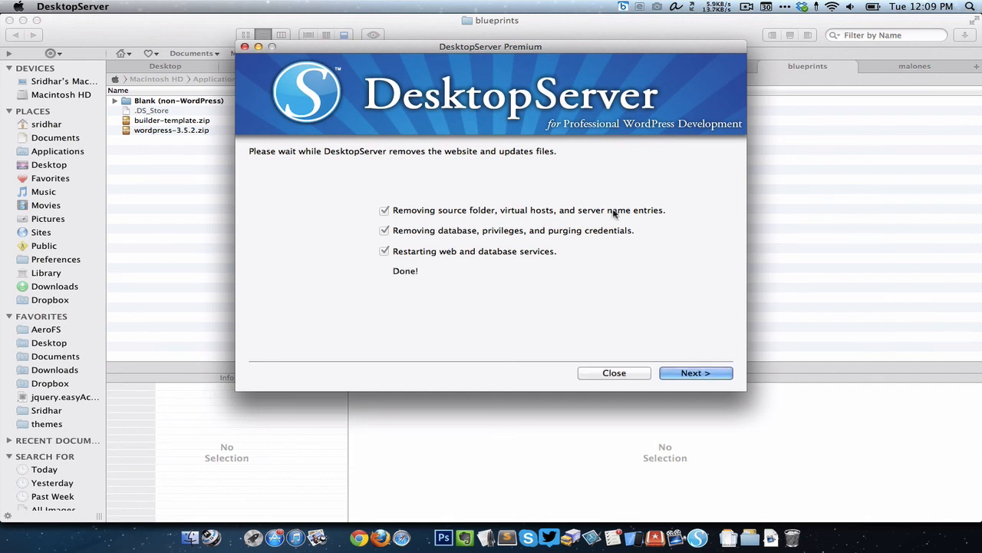
Step: Create a new site named project1 using the builder-template.zip blueprint
left_click(694, 374)
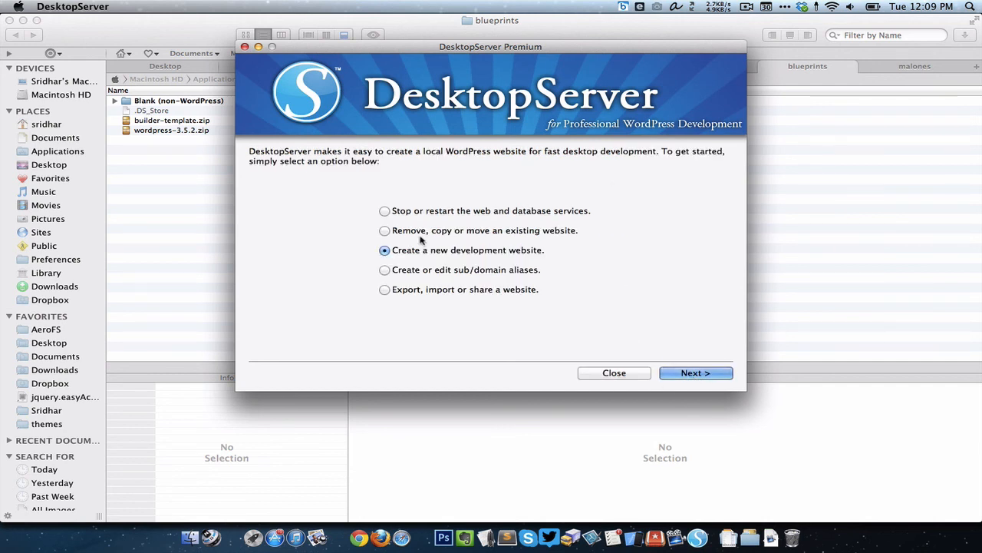
key("Return")
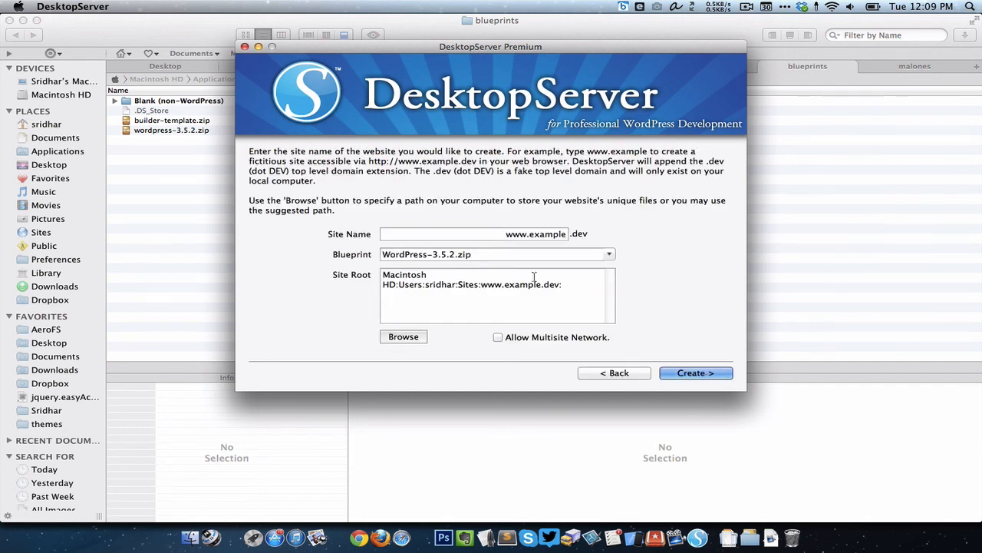
triple_click(537, 234)
type("proj")
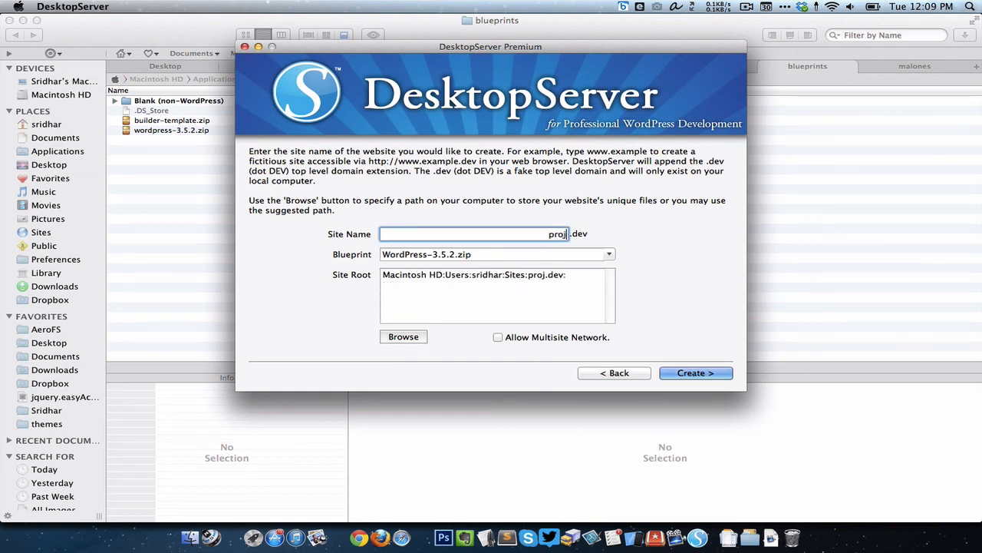
type("ect1")
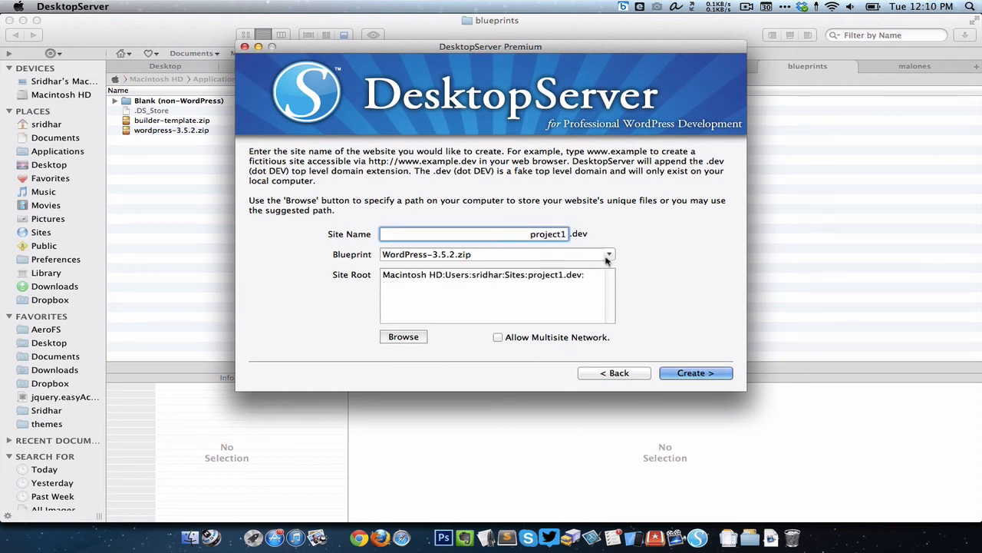
left_click(610, 254)
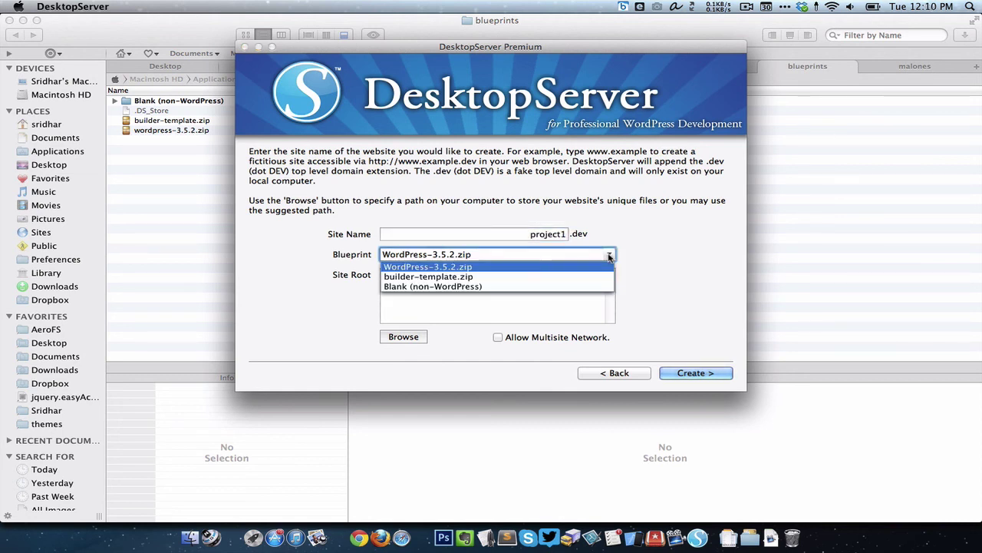
left_click(466, 277)
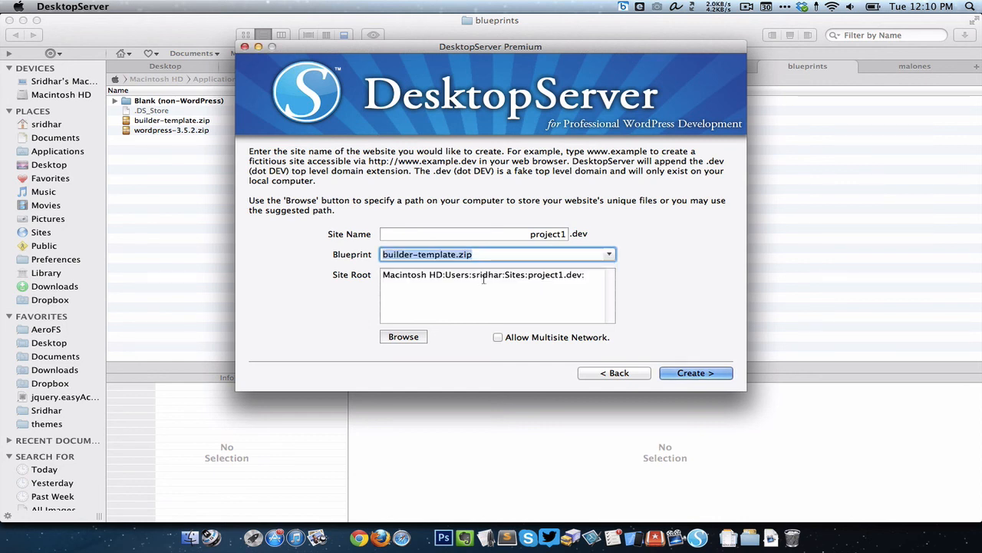
left_click(696, 373)
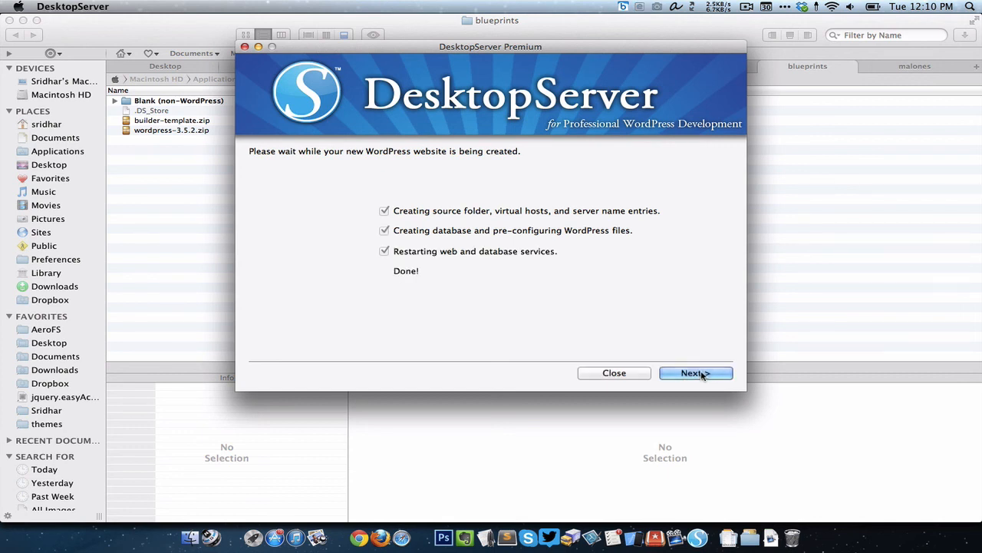
Step: Finish the creation wizard and open project1.dev in the browser
left_click(701, 374)
left_click(490, 194)
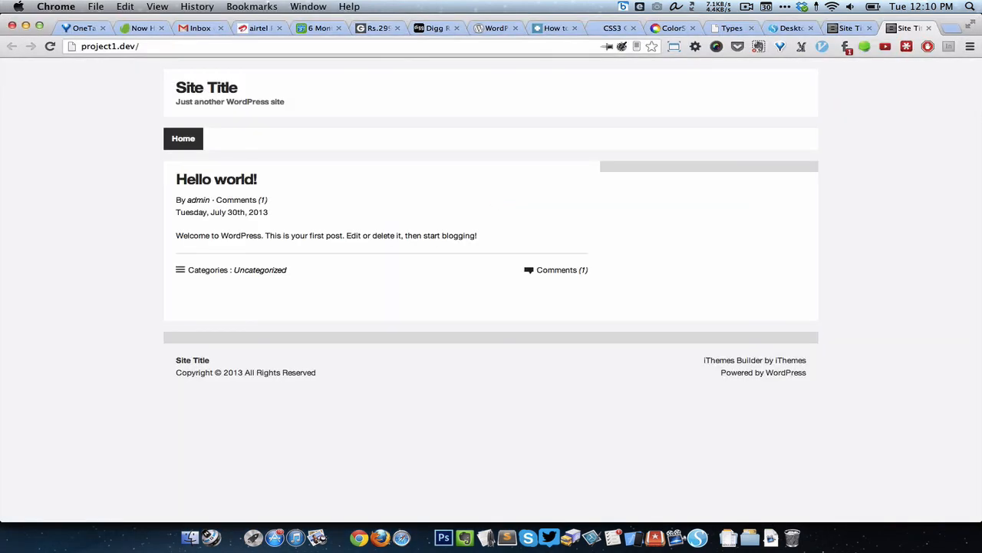
Step: Go to project1.dev/wp-admin, log in as admin, and open the installed plugins list
key("ctrl+l")
key("End")
type("wp-admin")
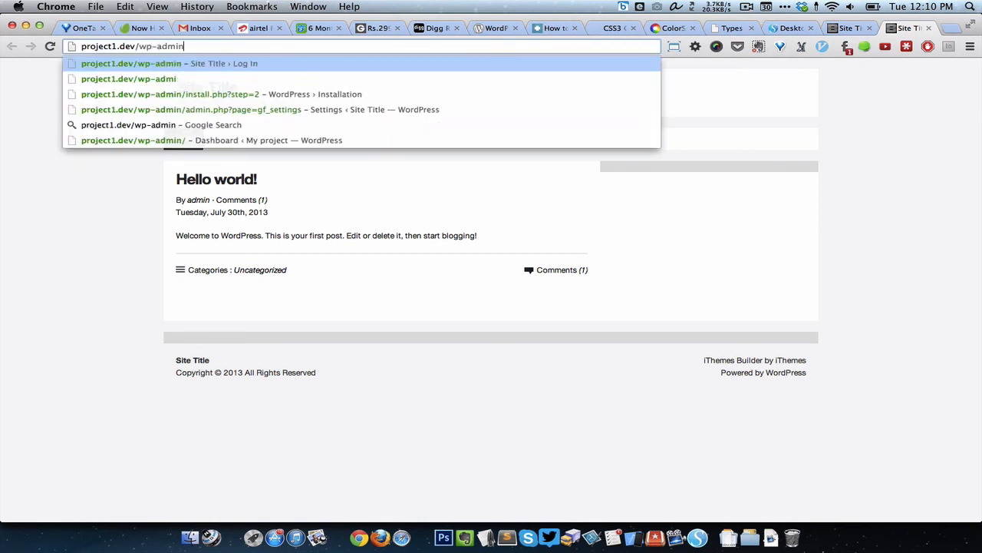
key("Return")
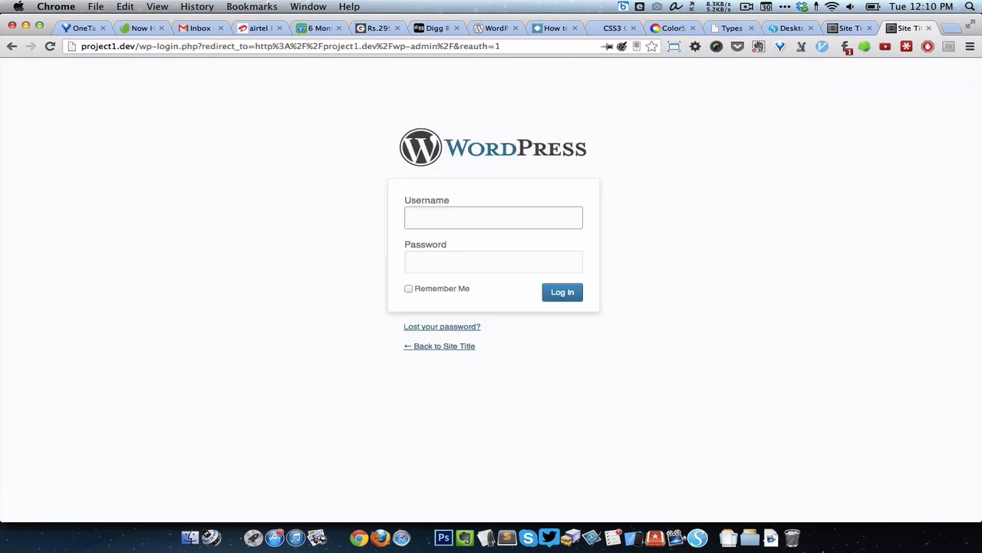
type("admin")
key("Tab")
key("Return")
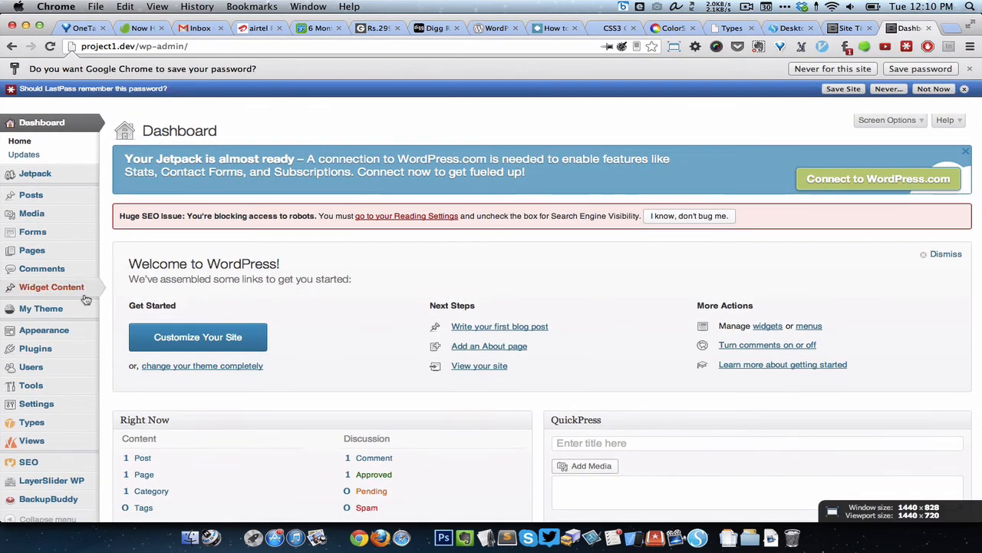
left_click(36, 347)
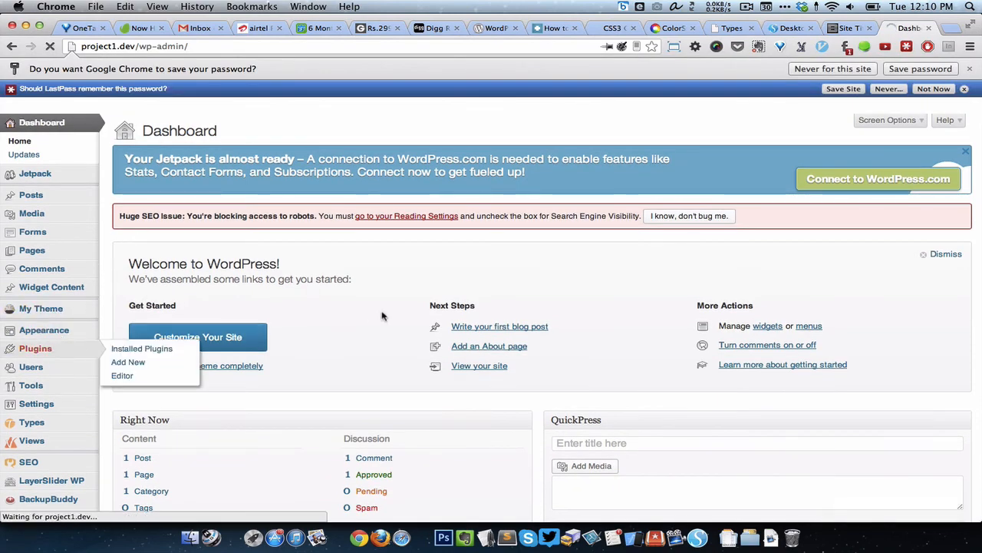
scroll(383, 316, "down", 4)
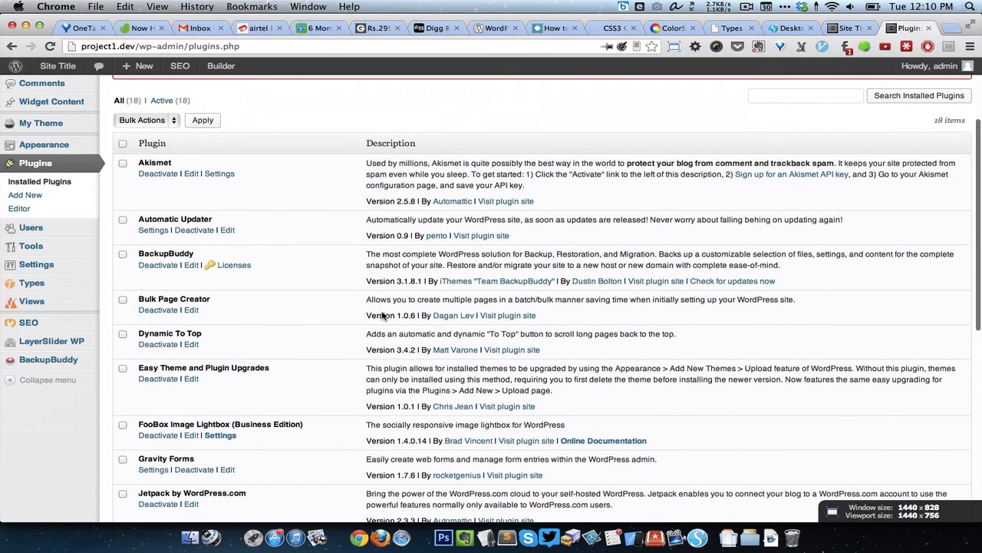
scroll(383, 316, "down", 4)
scroll(382, 316, "up", 10)
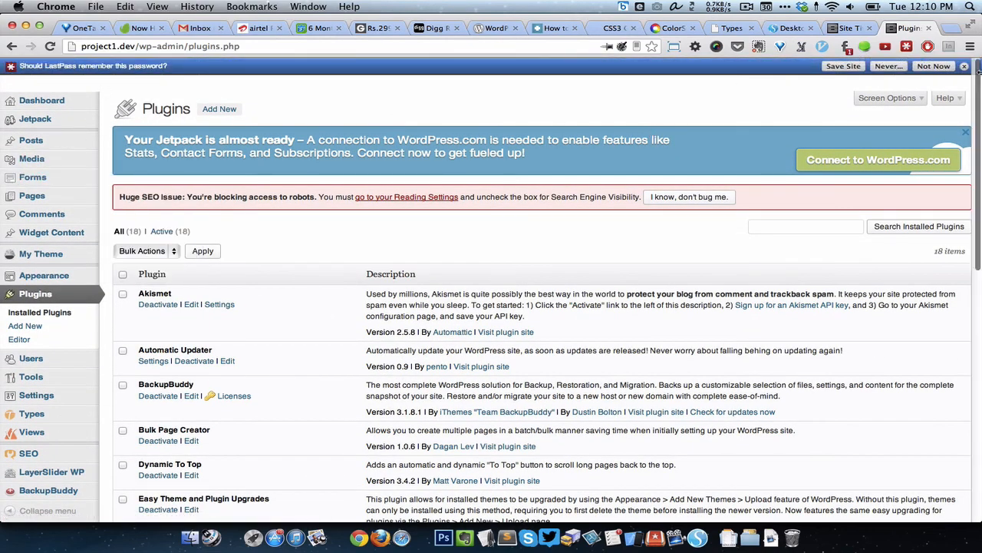
Step: Dismiss the LastPass password-saving prompt over the plugins list
left_click(964, 65)
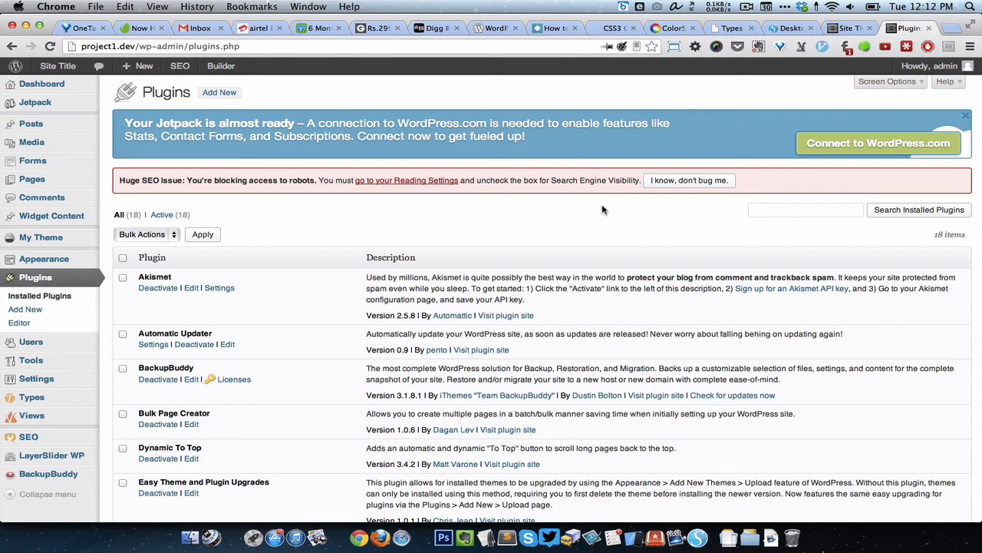
Step: Switch to the DesktopServer product page tab on serverpress.com showing the comparison matrix
left_click(792, 28)
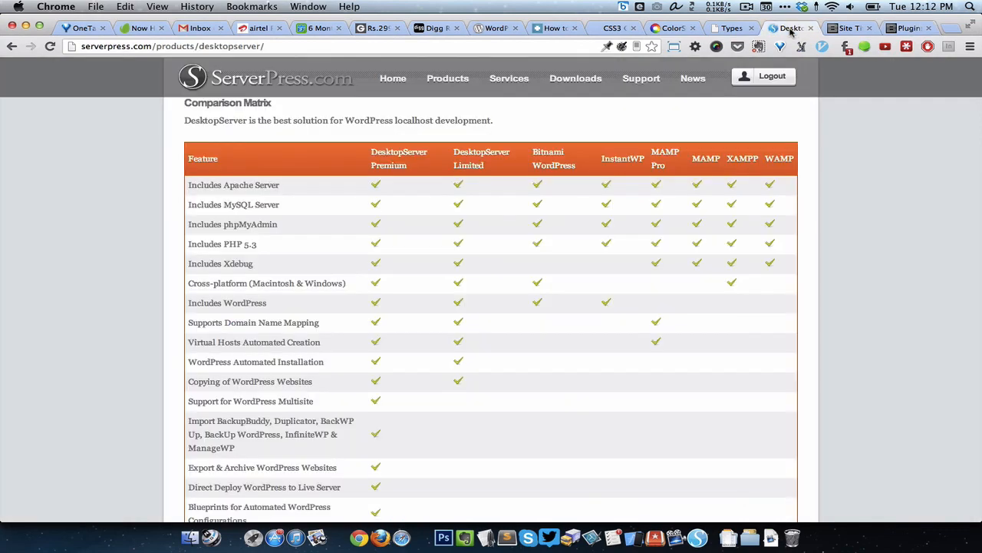
scroll(875, 230, "up", 10)
scroll(875, 231, "up", 5)
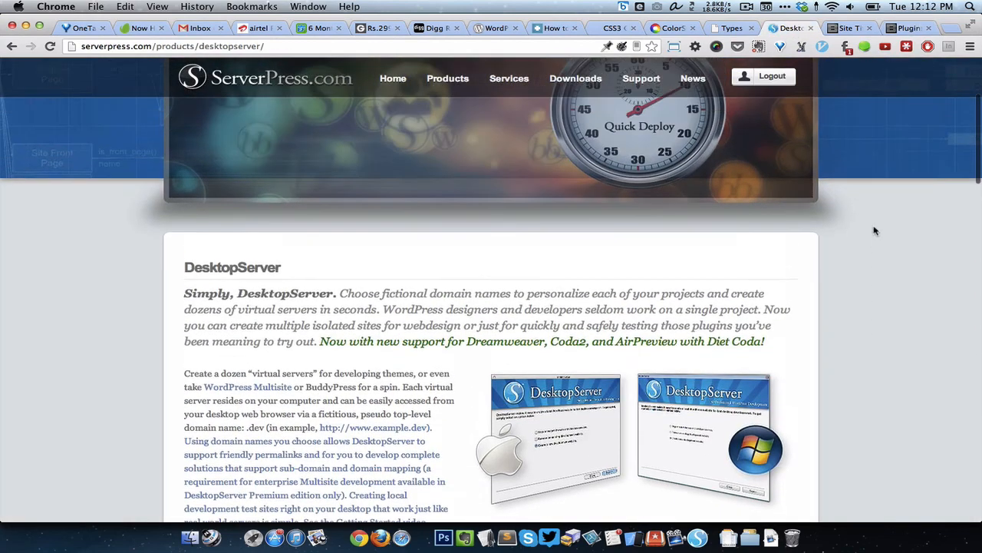
scroll(875, 230, "down", 5)
scroll(875, 230, "down", 5)
scroll(875, 230, "down", 3)
scroll(875, 230, "up", 3)
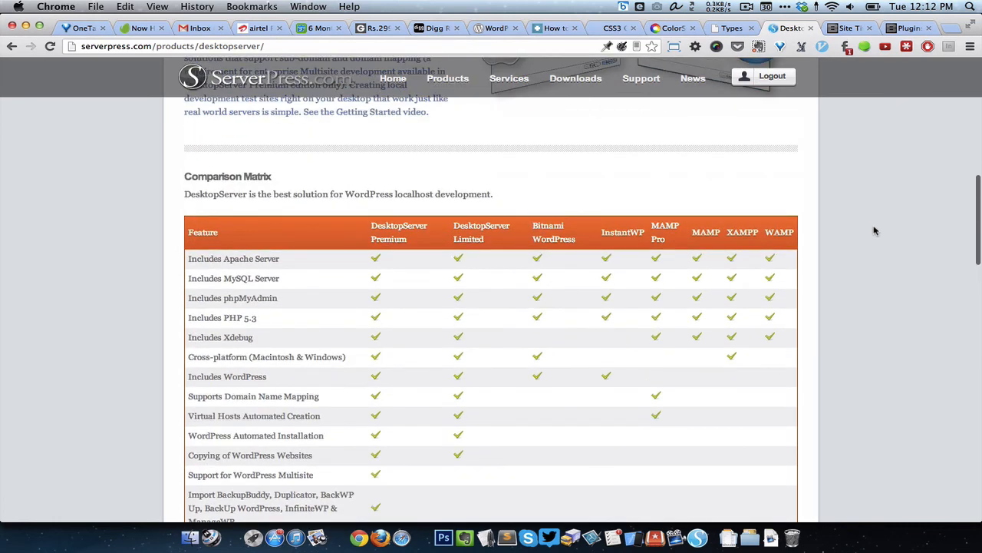